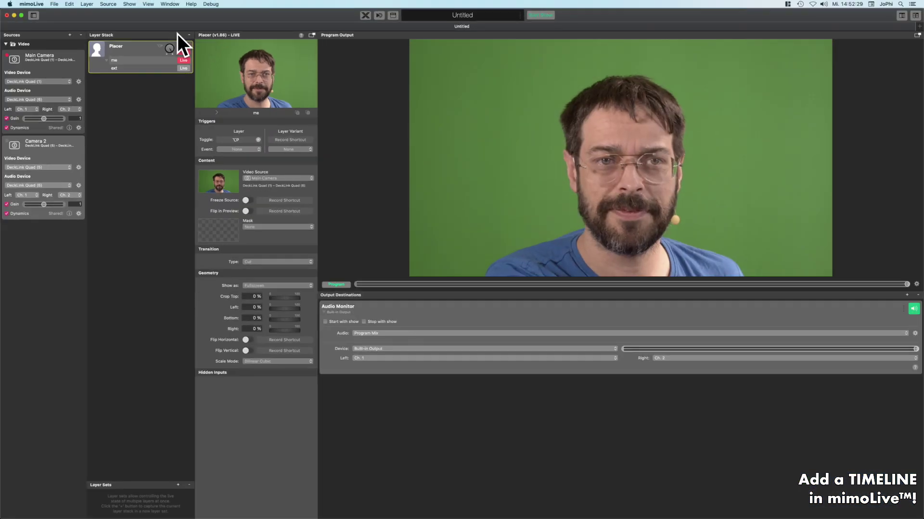
- Find the Automation layer in the layer library and add two of them to the layer stack below Placer
click(180, 31)
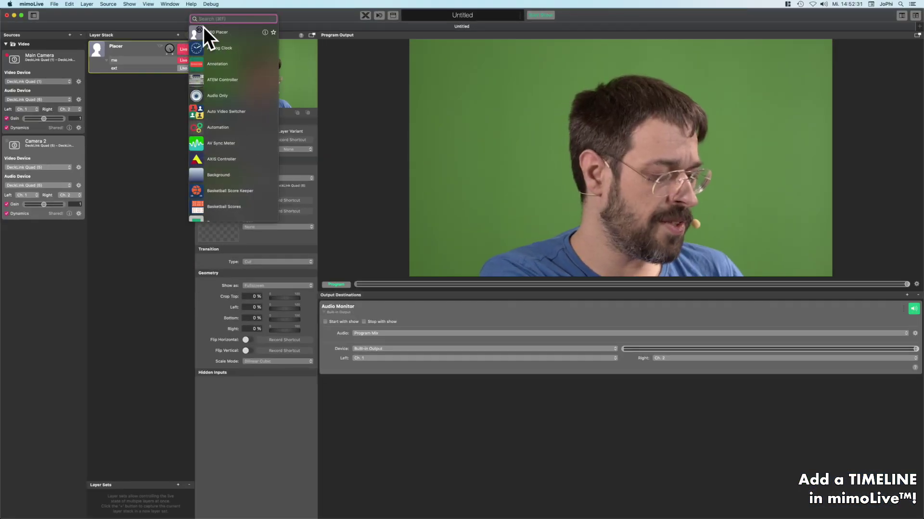
text(automatio)
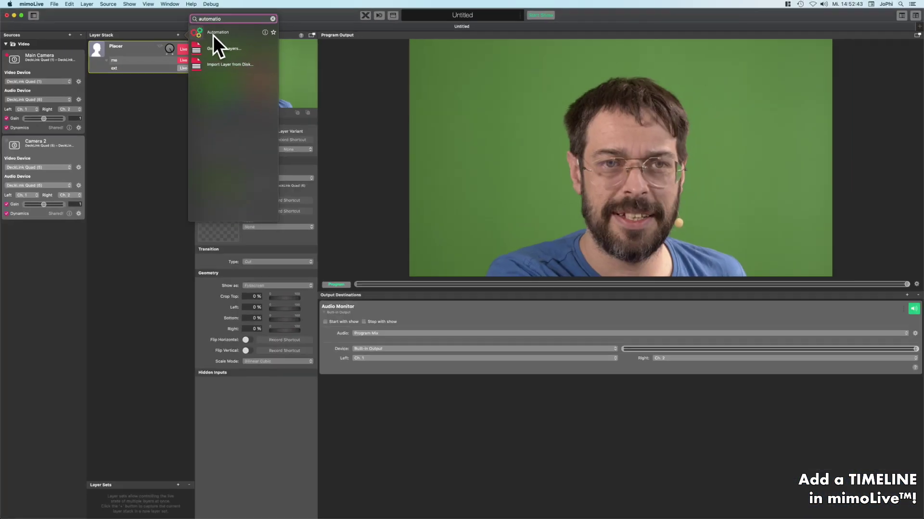
drag(212, 37, 67, 189)
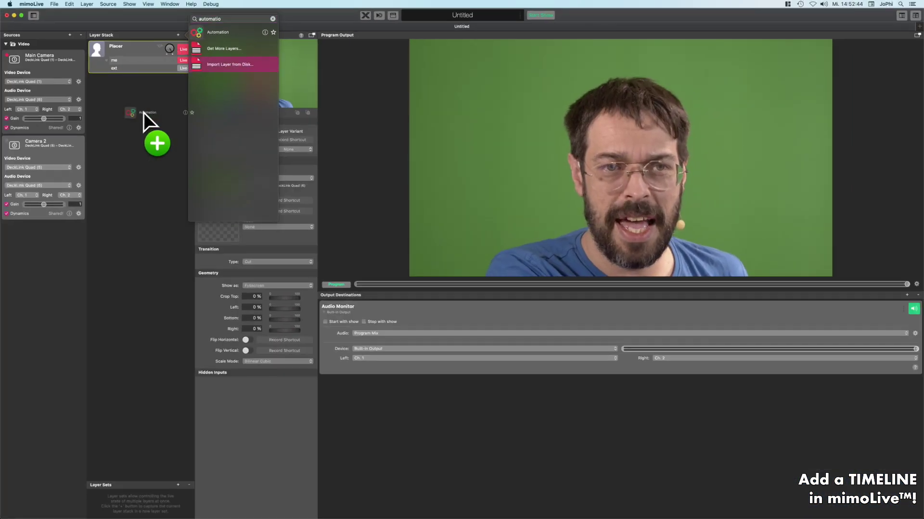
drag(143, 111, 143, 116)
drag(215, 33, 138, 133)
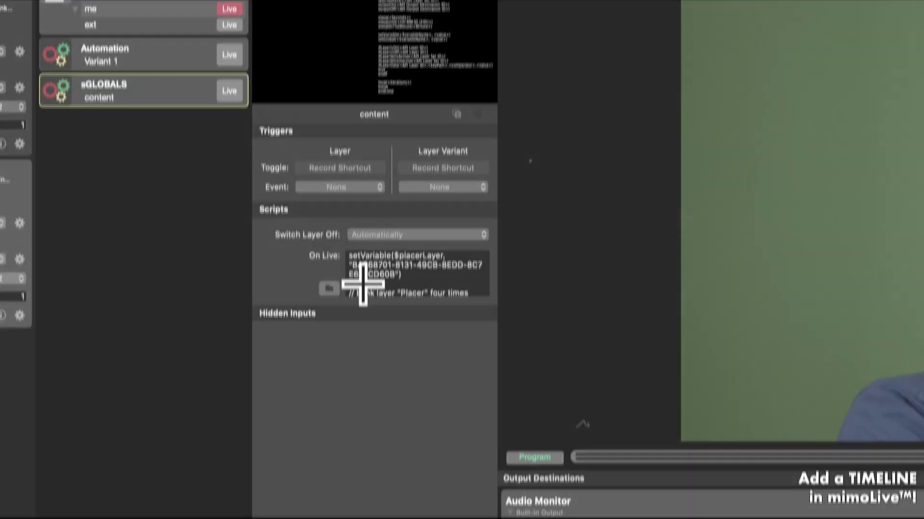
- Set the automation layer to switch off manually and clear its default On Live script
click(417, 234)
click(417, 226)
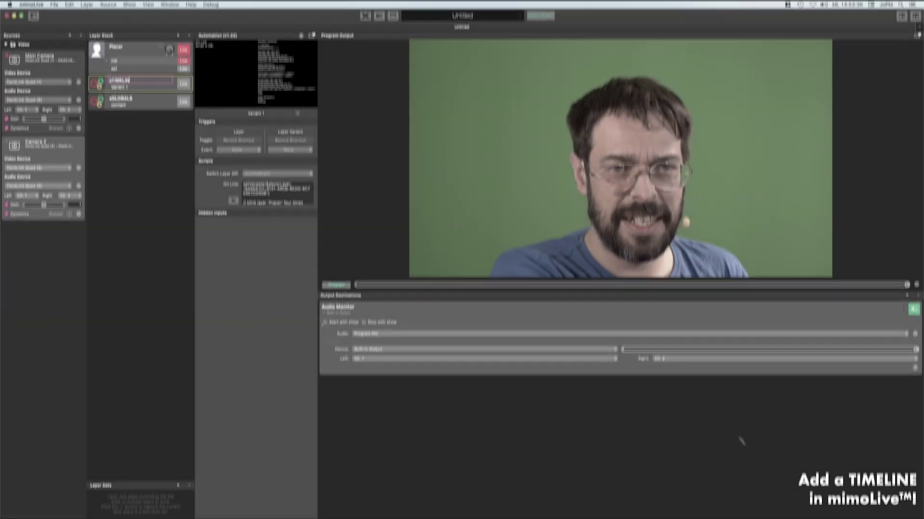
key(super+a)
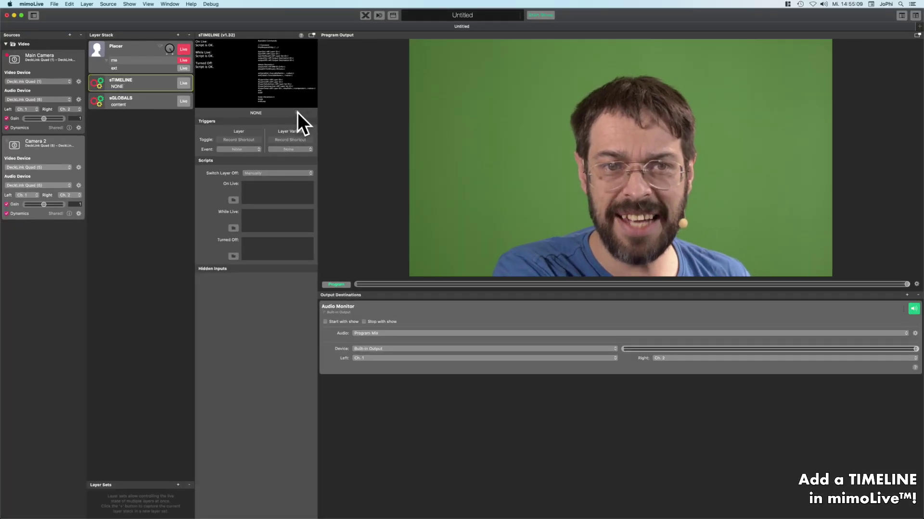
- Duplicate the NONE variant of the sTIMELINE layer and rename the copy to PreShow
click(297, 112)
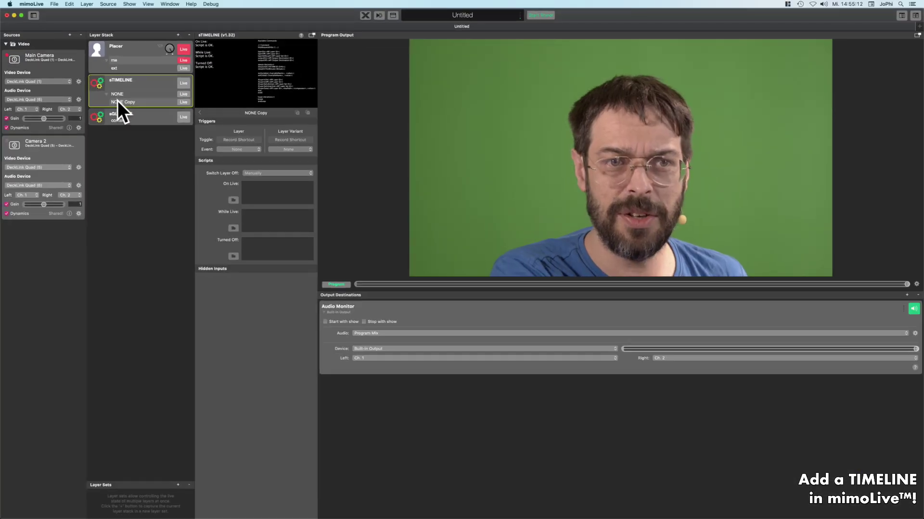
click(117, 101)
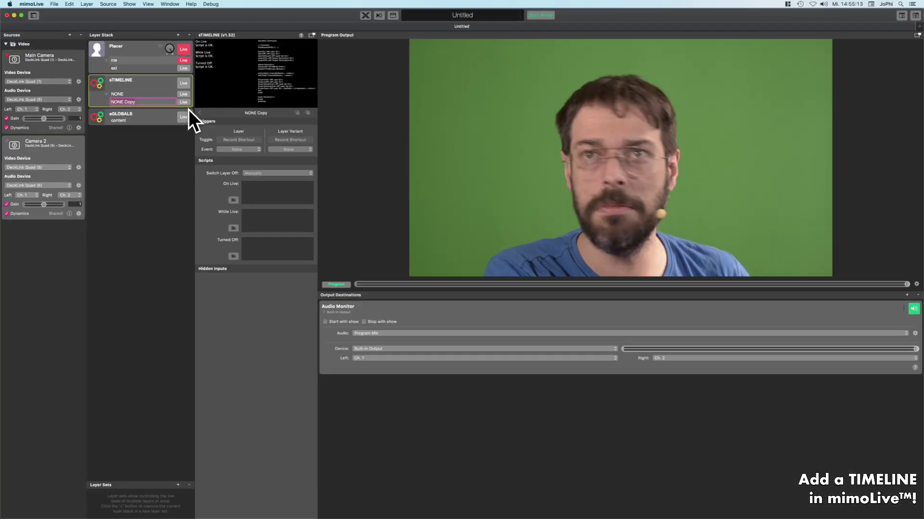
text(PreShow)
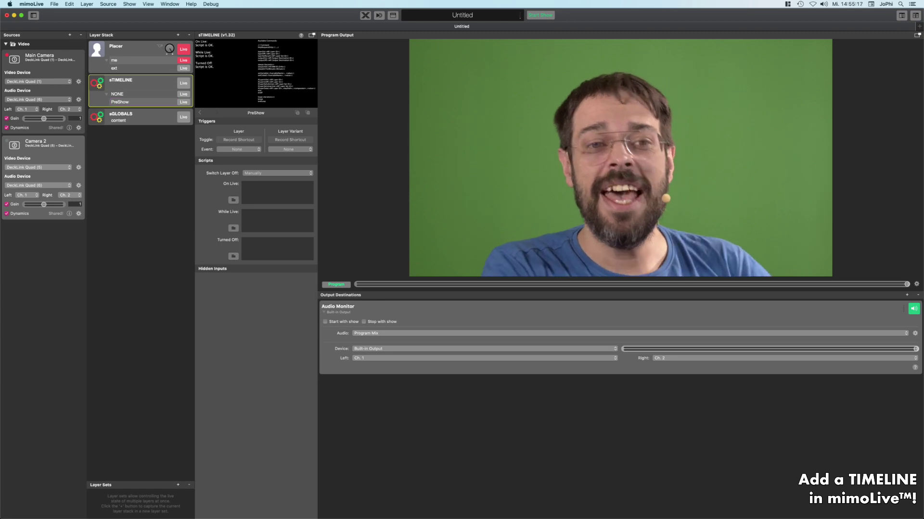
click(129, 103)
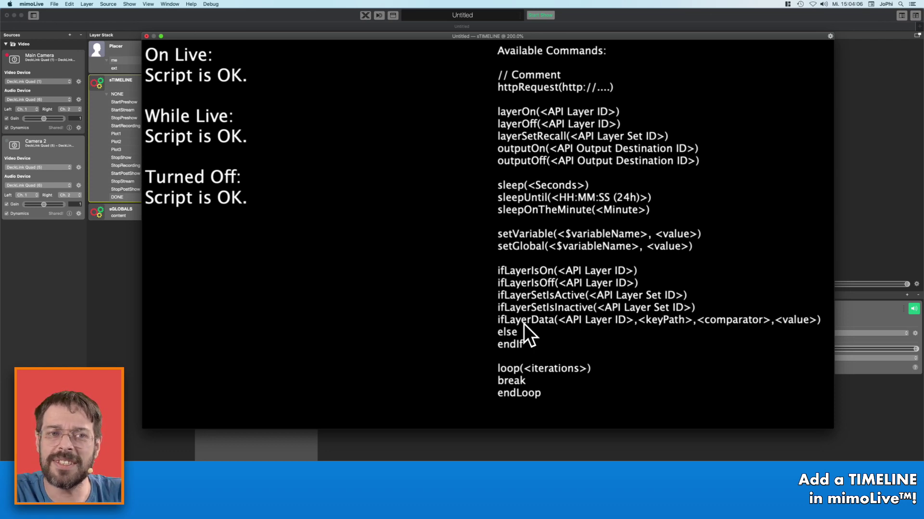
- Switch the Placer layer's video source to Camera 2, then restore it to Main Camera
click(113, 46)
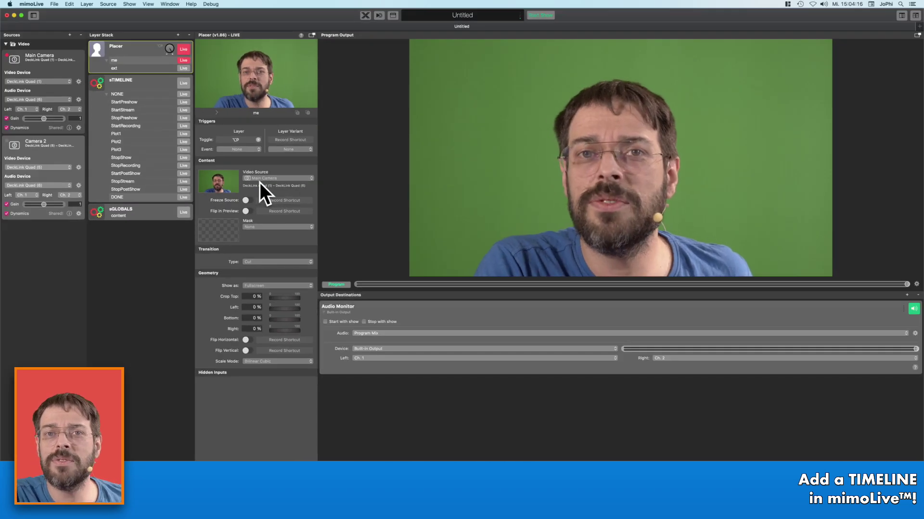
click(269, 178)
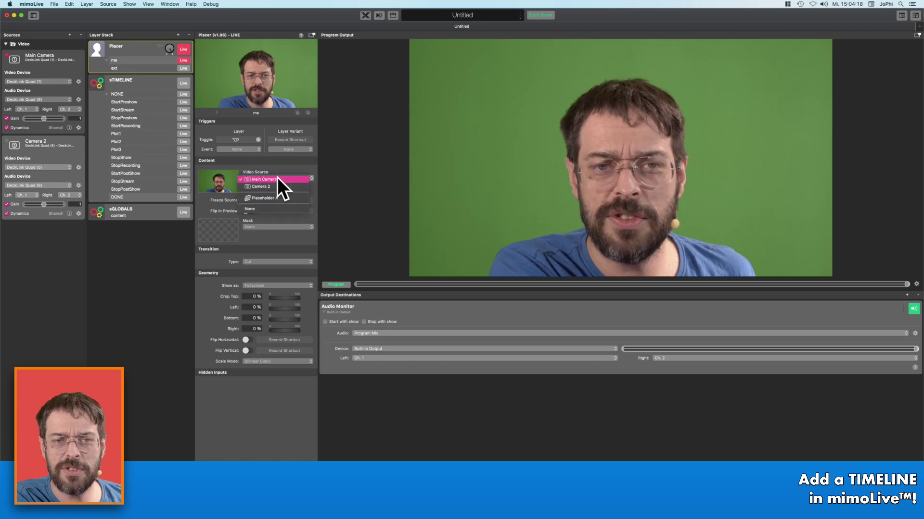
click(278, 186)
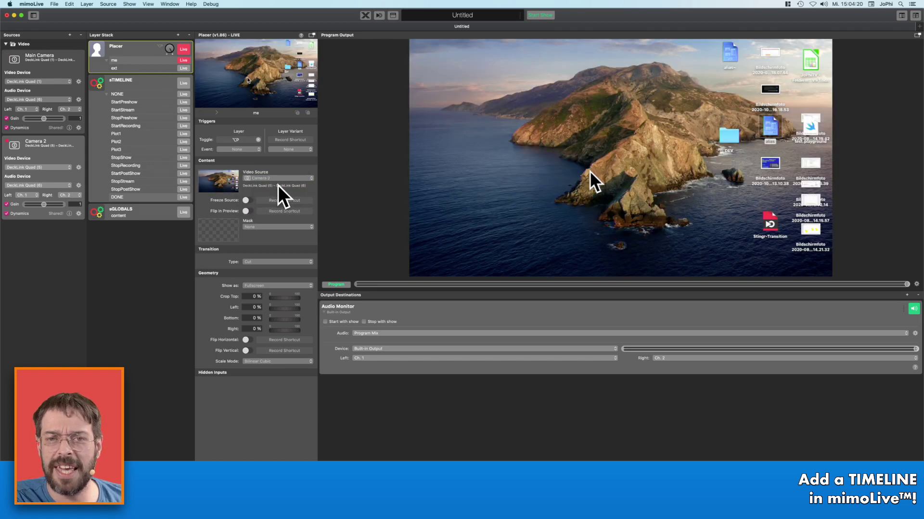
click(274, 176)
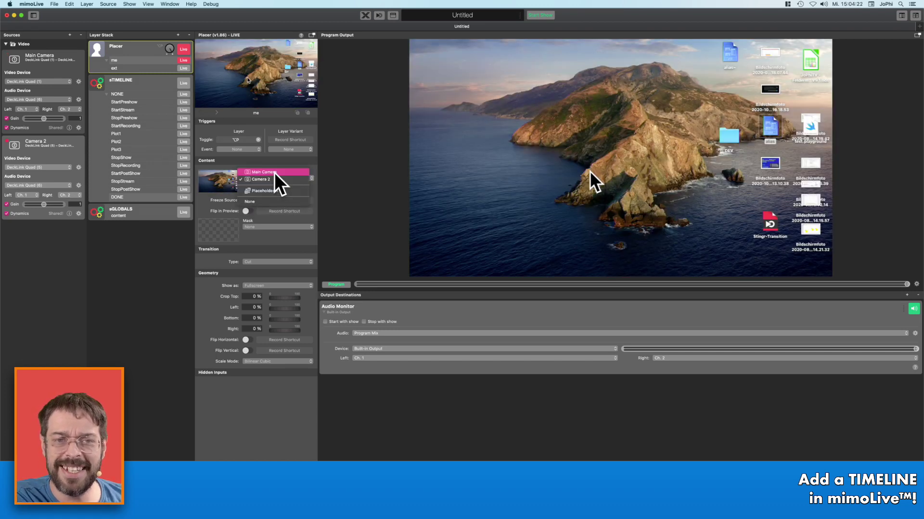
click(276, 174)
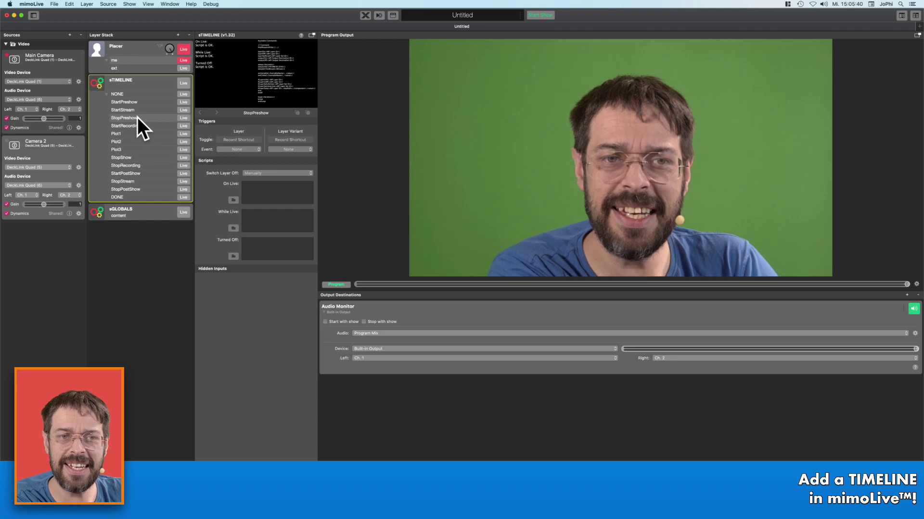
- Check the StopPreshow variant's API endpoint option and look up the cycleThroughVariants endpoint in the mimoLive API documentation in Chrome
right_click(137, 118)
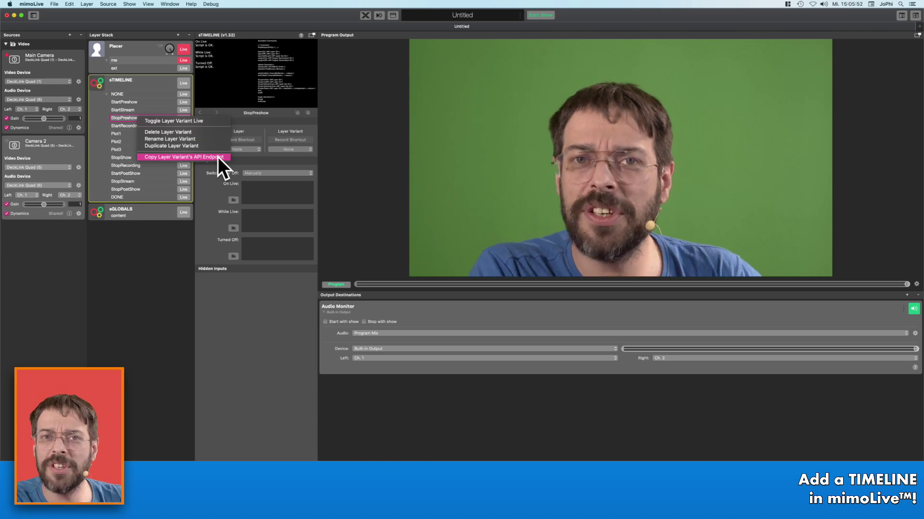
click(1, 220)
mouse_move(2, 311)
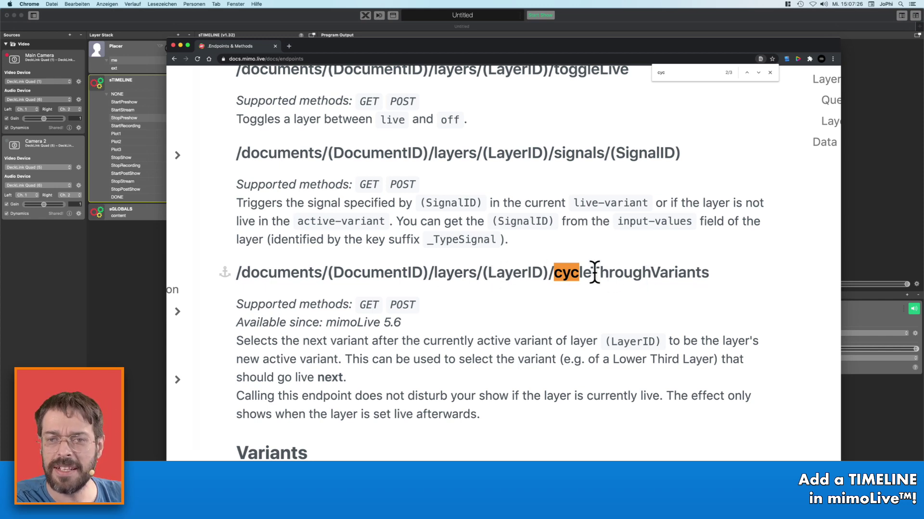
drag(547, 273, 716, 272)
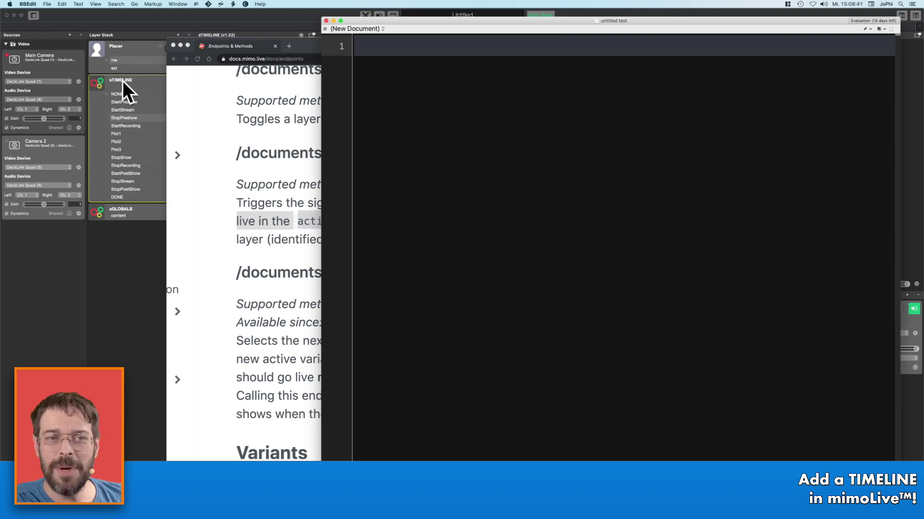
- Return to mimoLive and copy the sTIMELINE layer's API endpoint to the clipboard
click(122, 79)
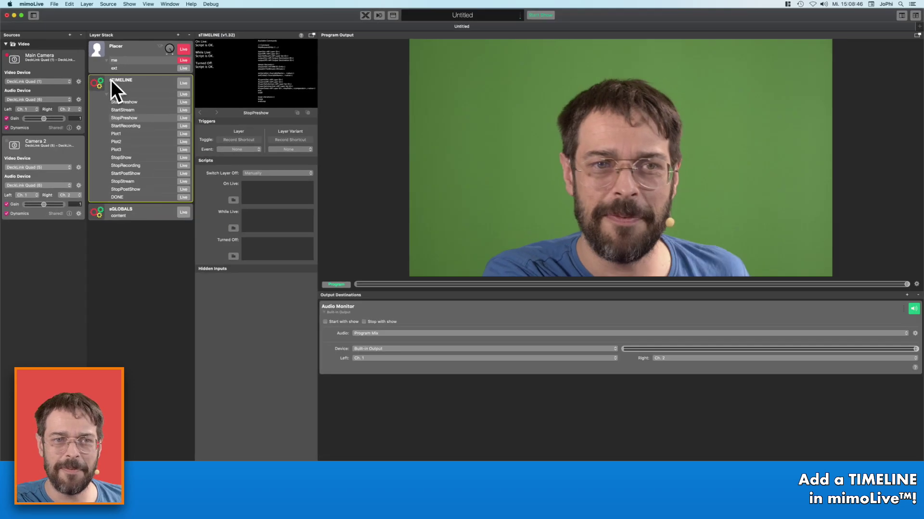
right_click(110, 74)
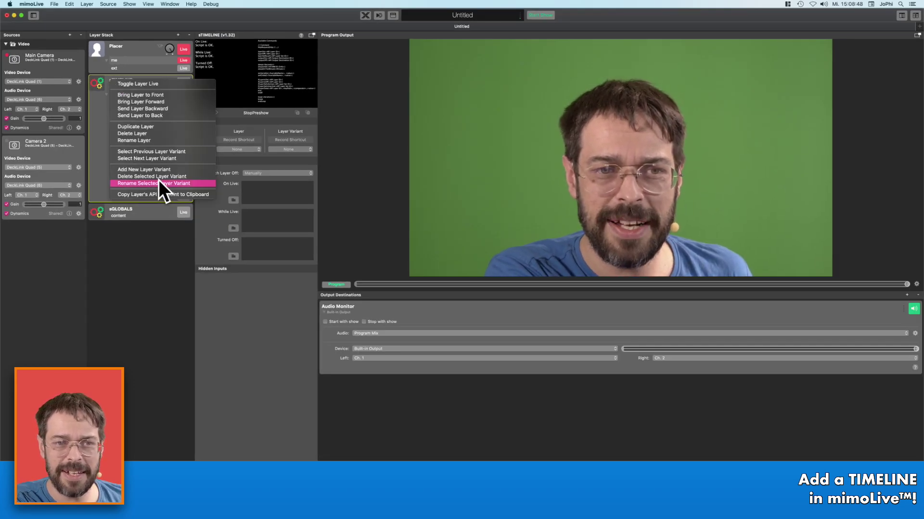
click(166, 195)
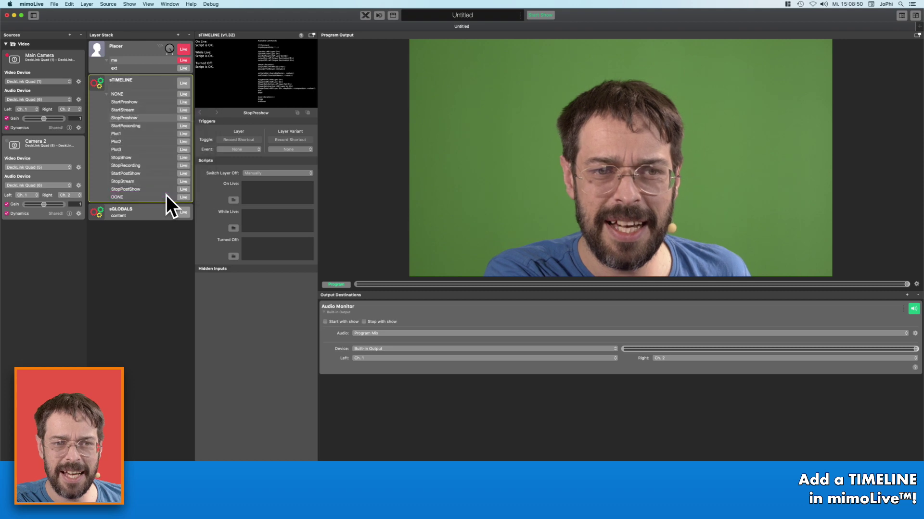
- Copy the StopPreshow variant's API endpoint and paste it into the empty BBEdit document
right_click(131, 117)
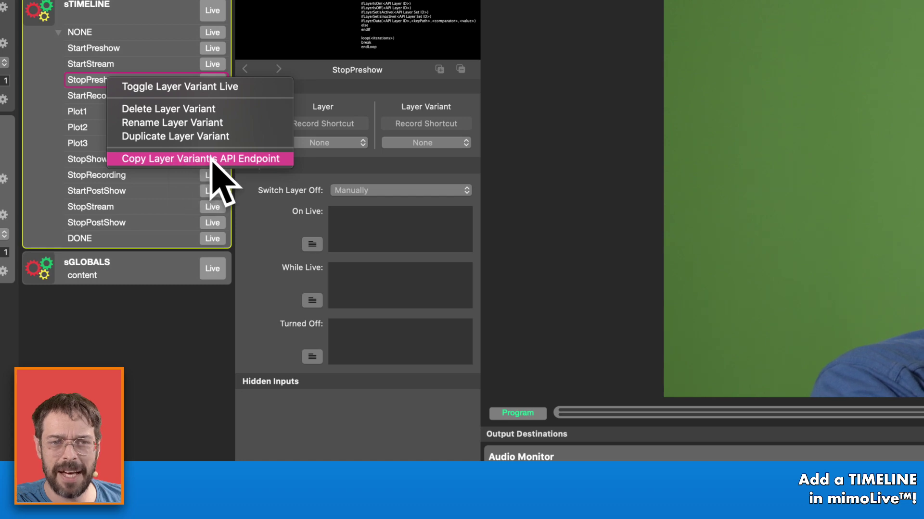
click(212, 159)
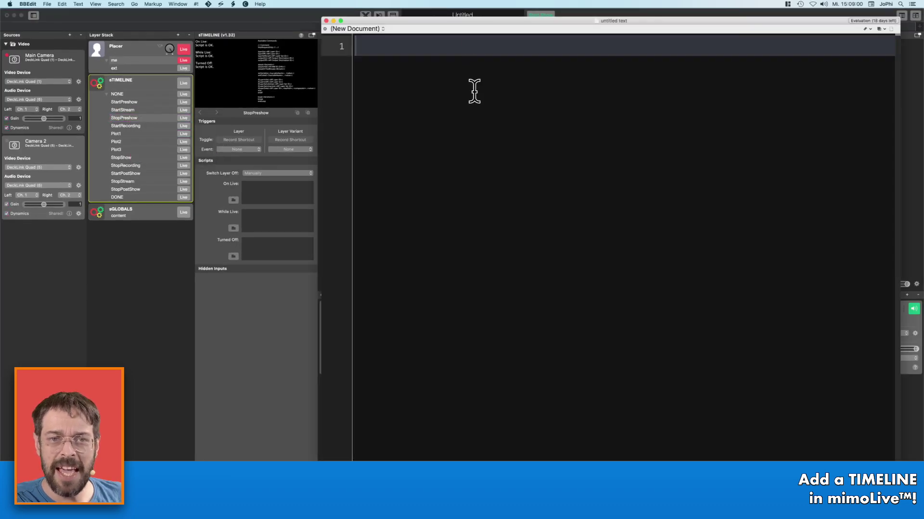
key(super+v)
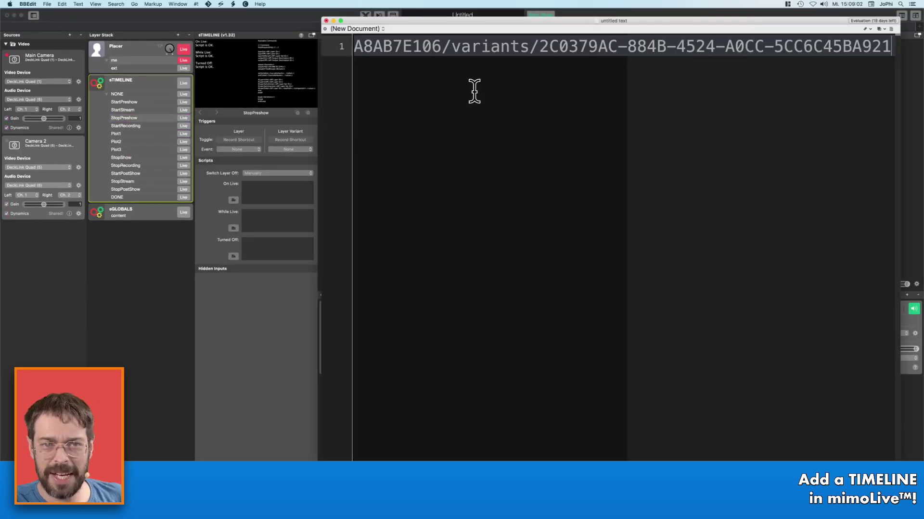
- Trim the pasted endpoint to the layer ID and its trailing slash, deleting the leading API path and the variants part
scroll(474, 89, left, 10)
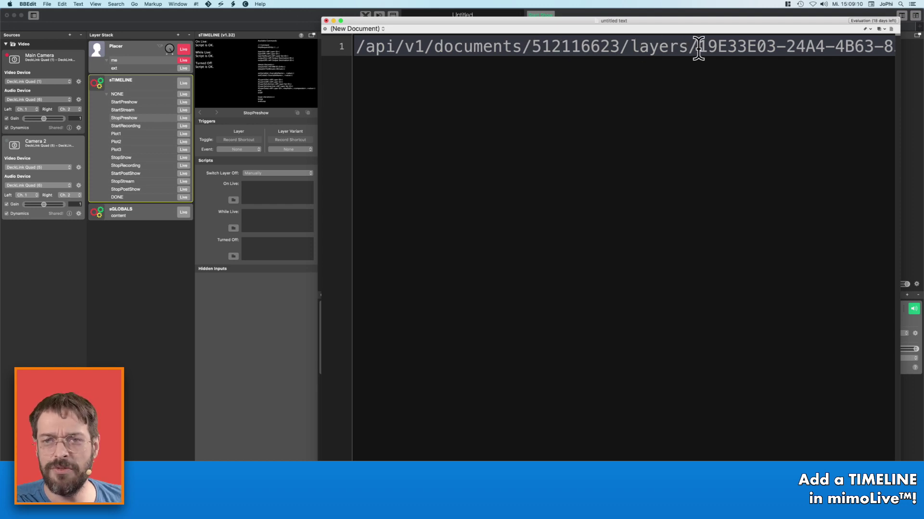
drag(685, 47, 337, 42)
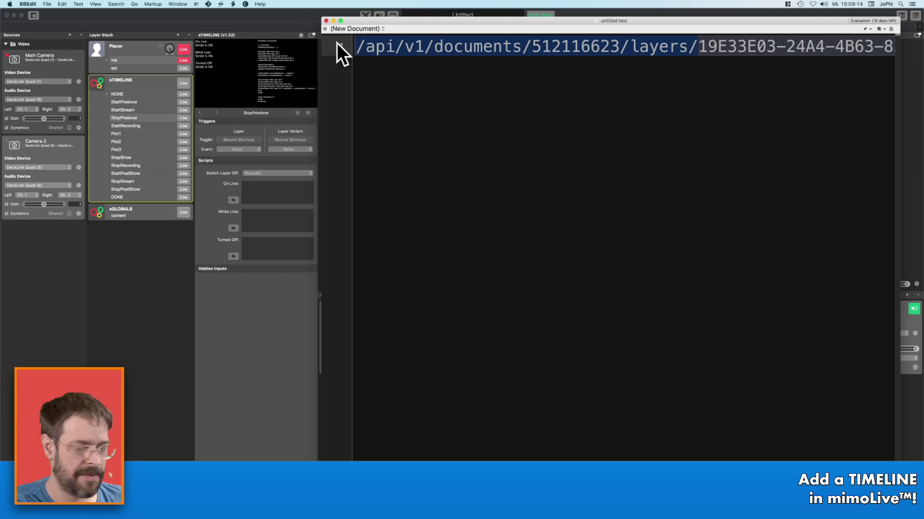
key(BackSpace)
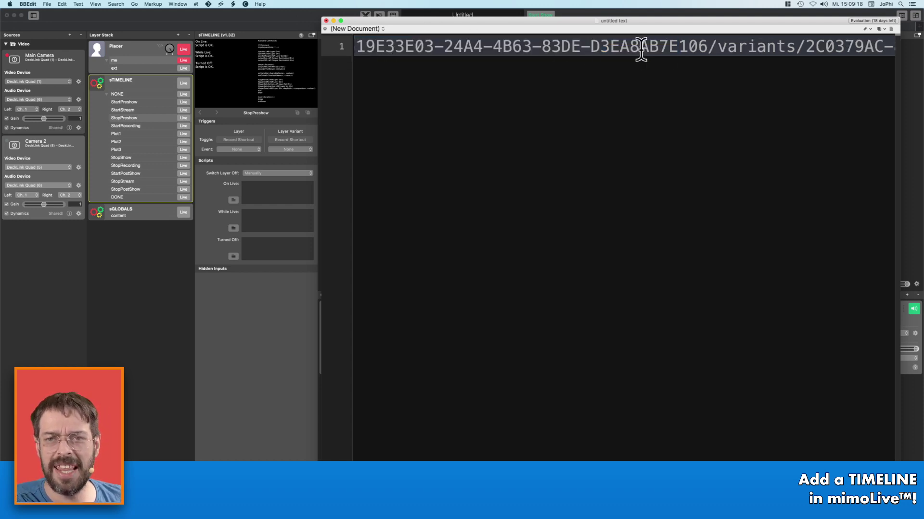
scroll(708, 52, right, 2)
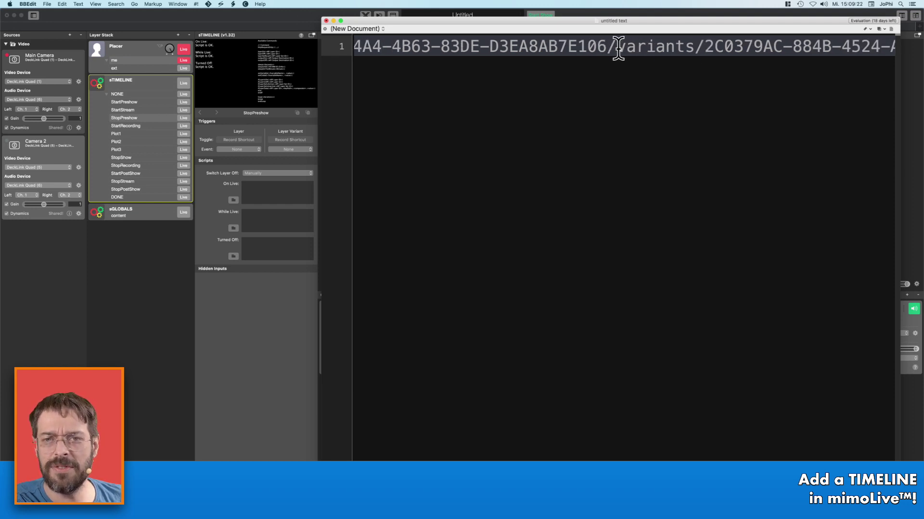
drag(618, 48, 641, 48)
drag(756, 31, 891, 50)
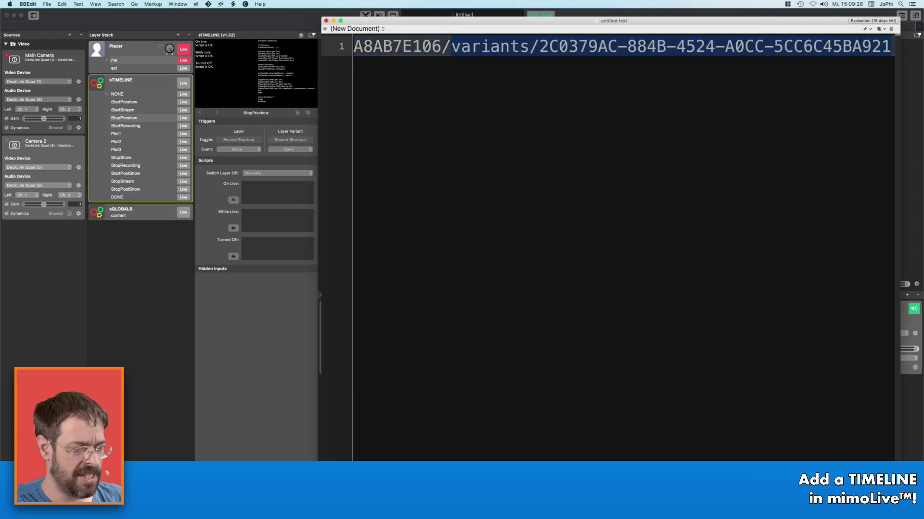
key(BackSpace)
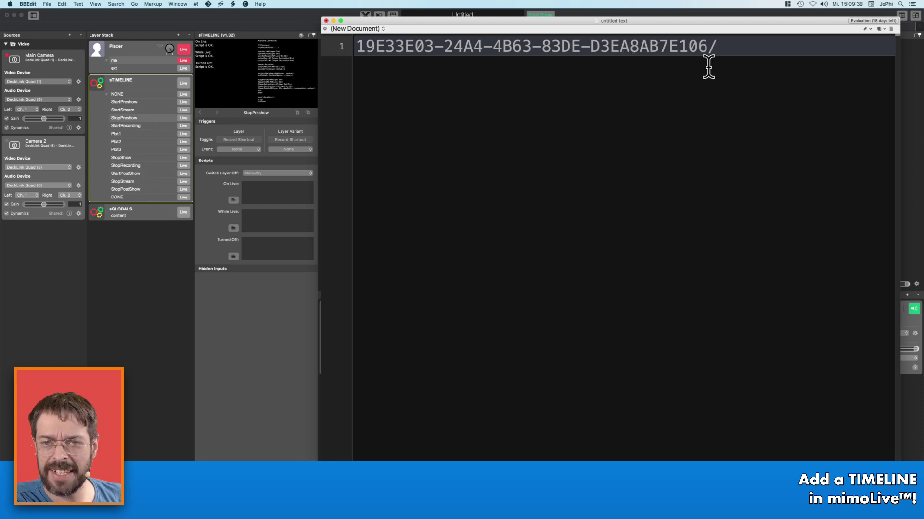
- Copy cycleThroughVariants from the endpoint documentation in Chrome and append it after the layer ID in the BBEdit document
key(super+h)
key(super+Tab)
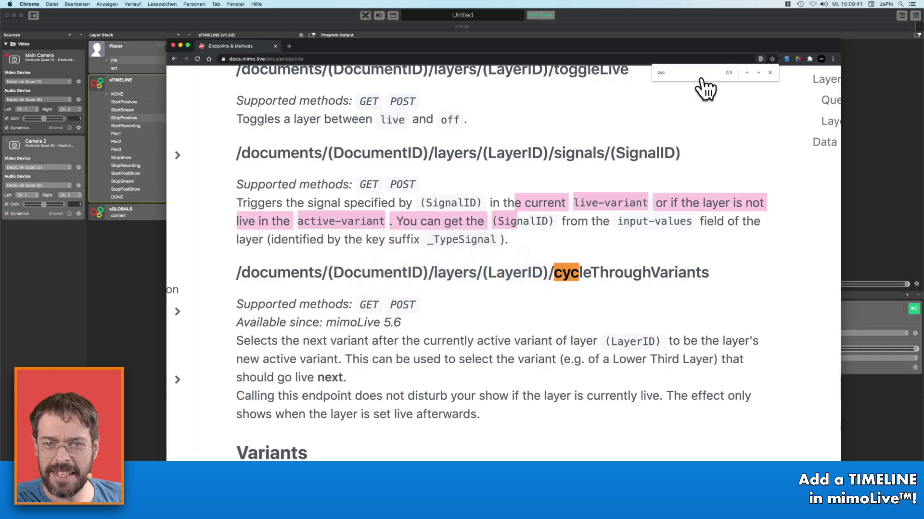
click(616, 256)
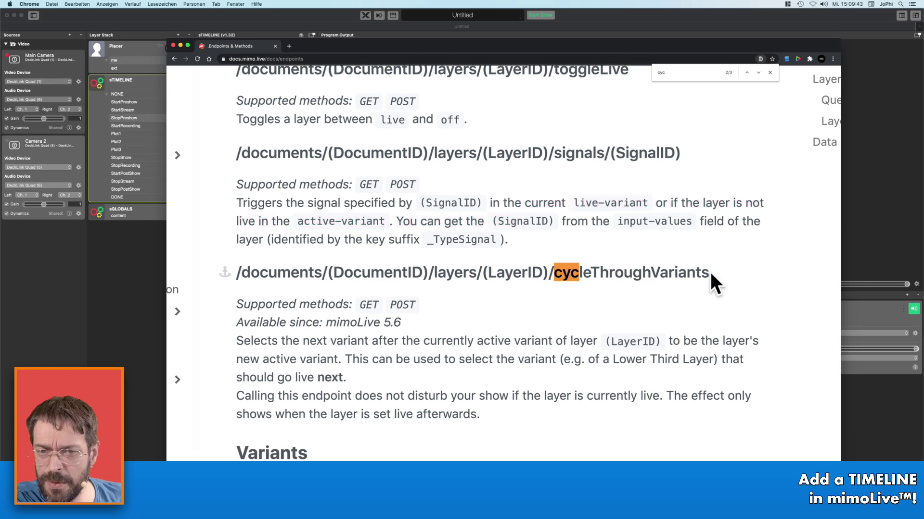
drag(713, 271, 552, 272)
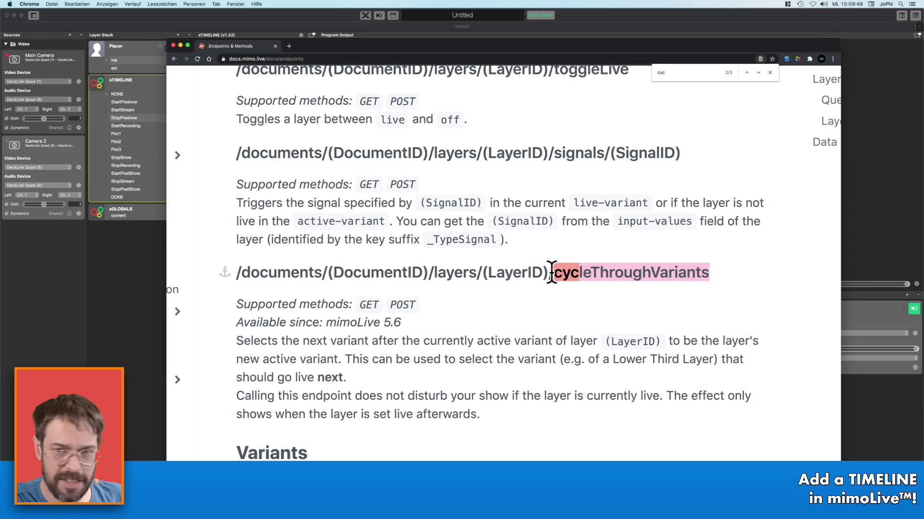
key(super+c)
key(super+Tab)
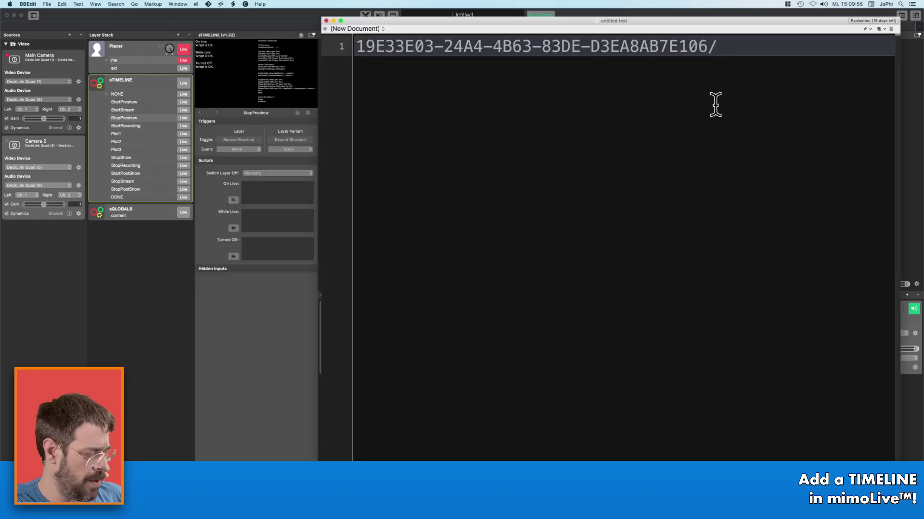
key(super+v)
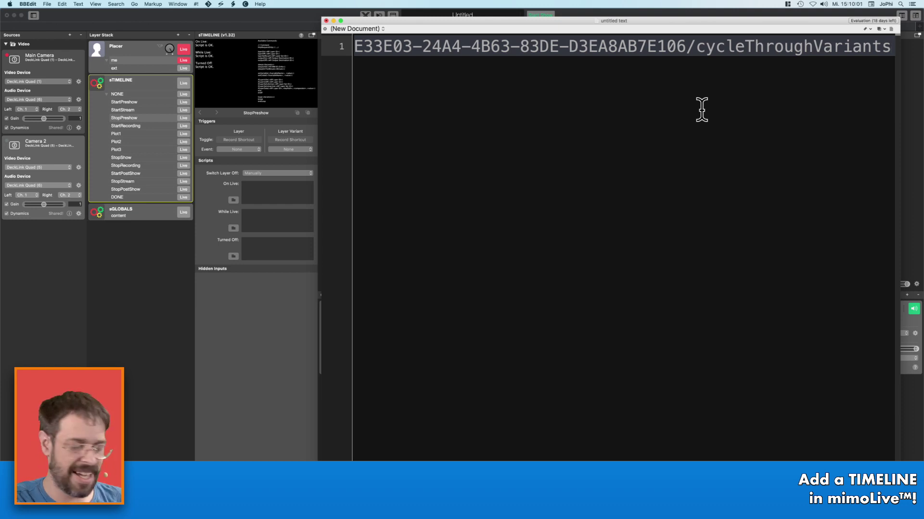
- Append # to the endpoint and move it into a new first line as the quoted value of setGlobal($sTIMELINEcycle, "…")
text(#)
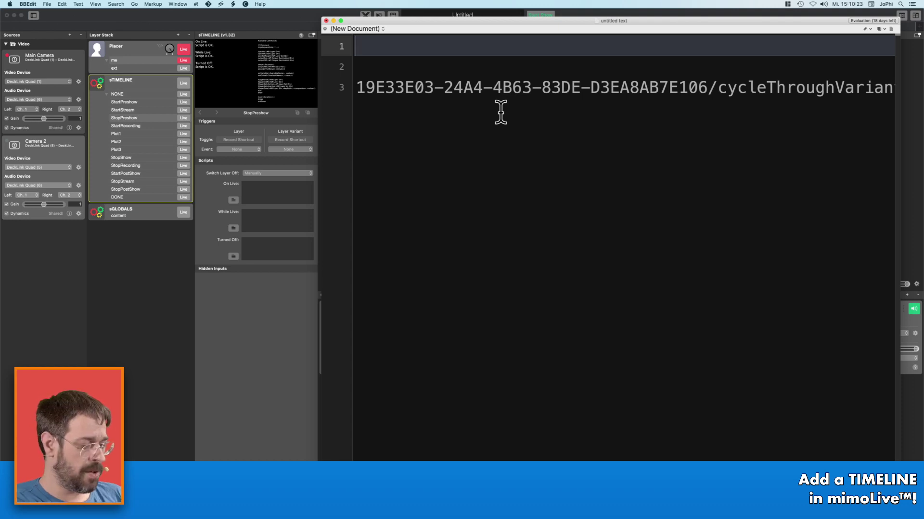
text(setGloba)
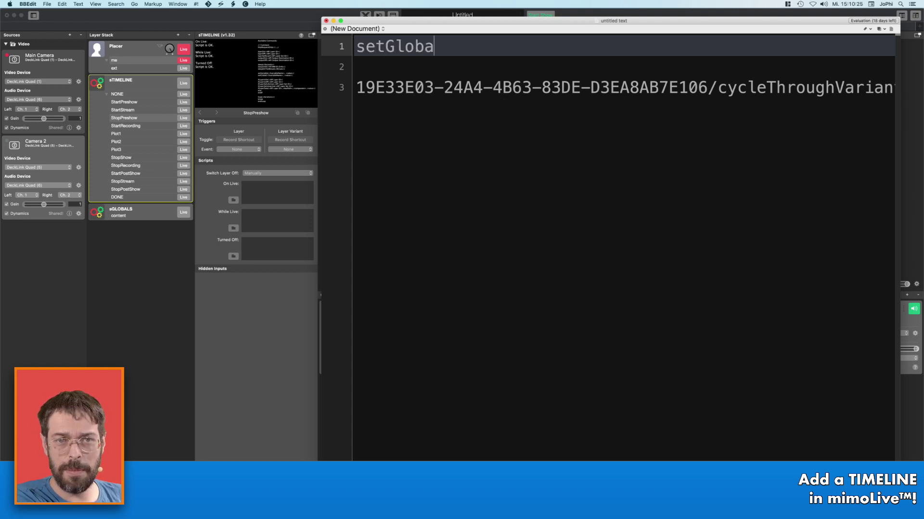
text(l()
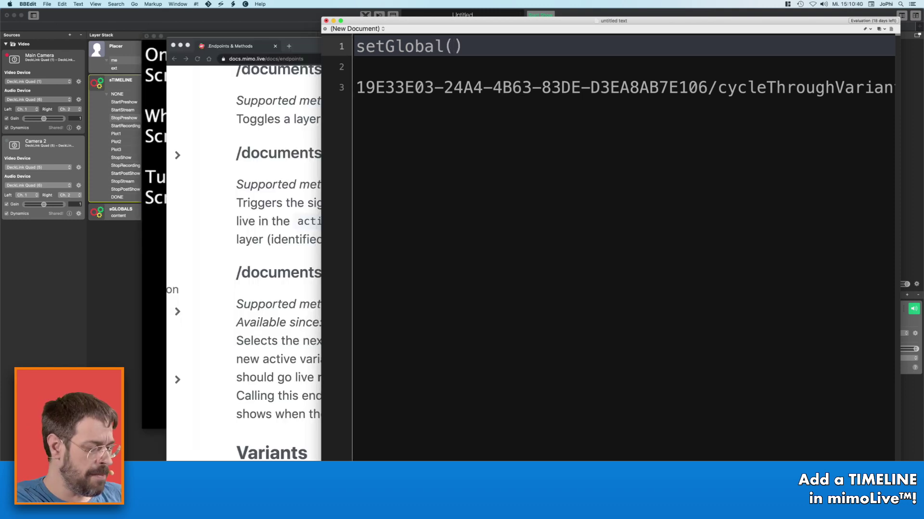
text($)
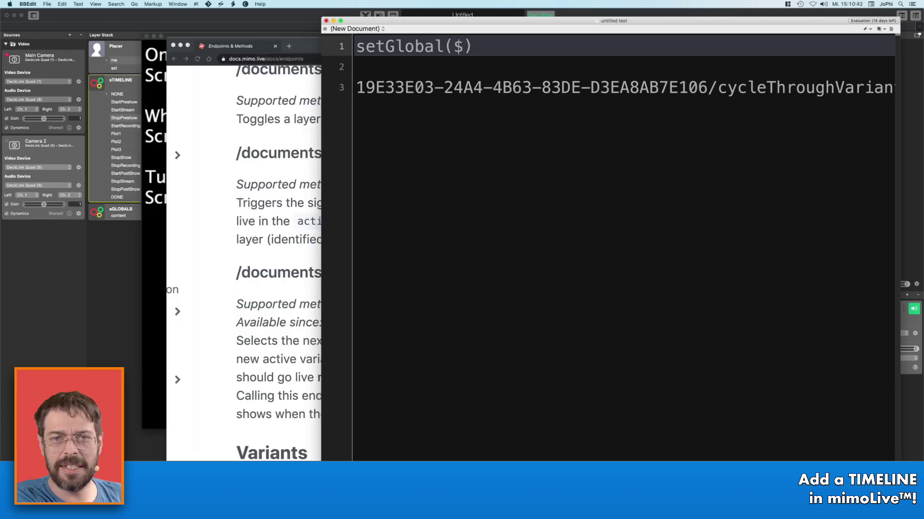
text(sTI)
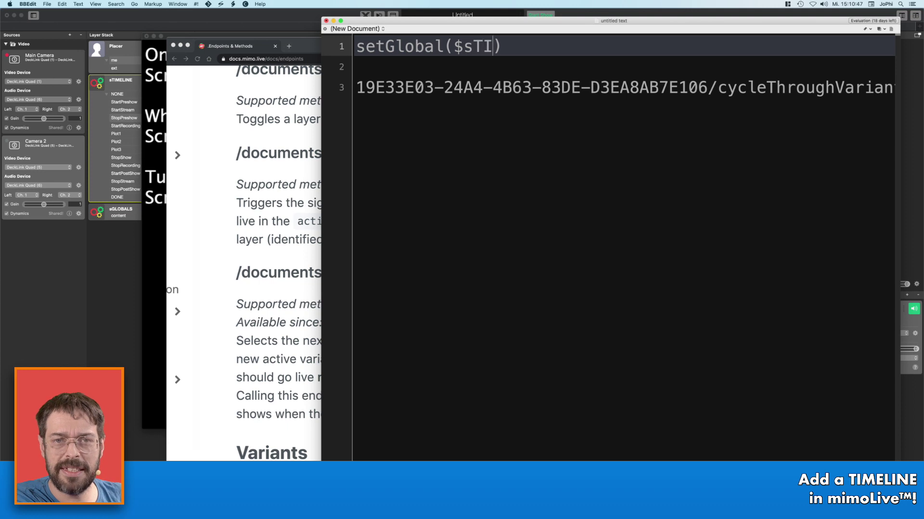
text(MELINE)
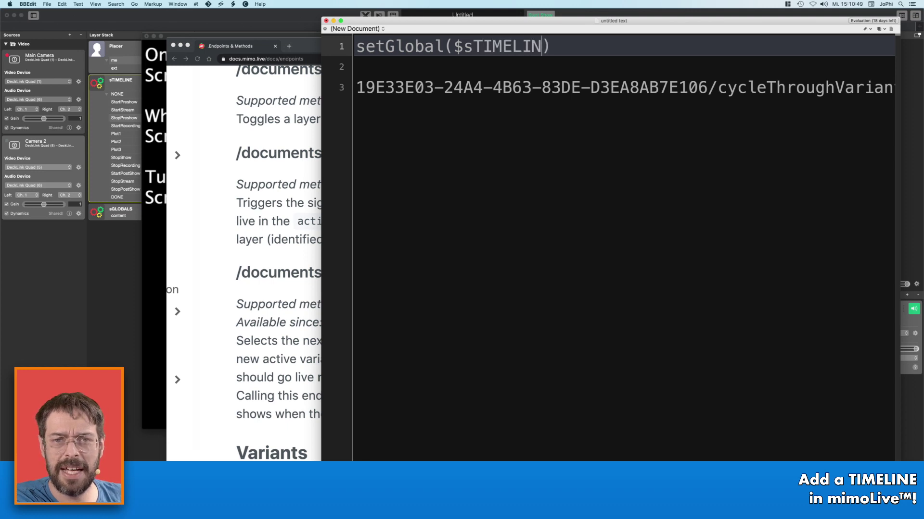
text(cycl)
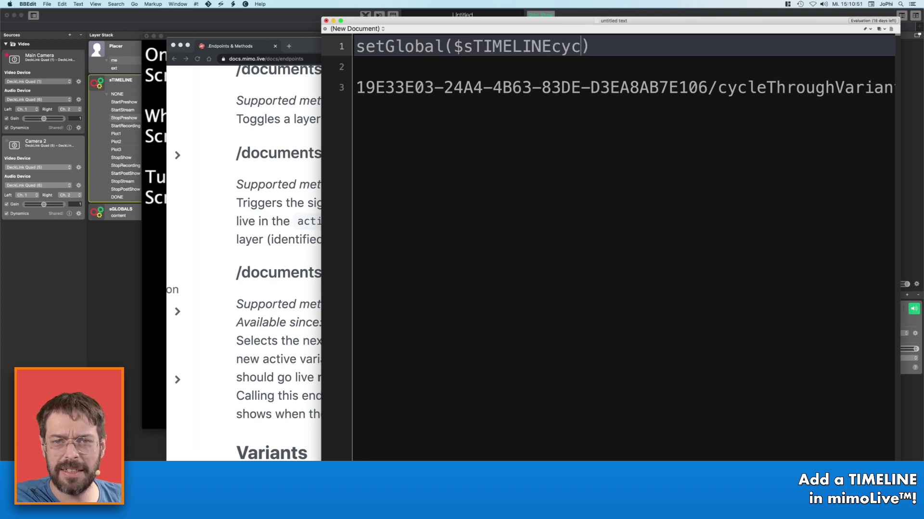
text(e,)
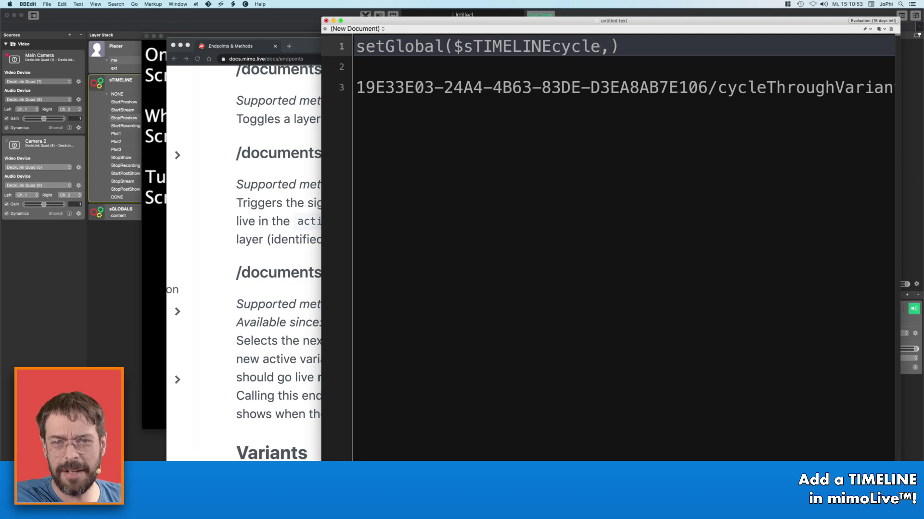
text( ")
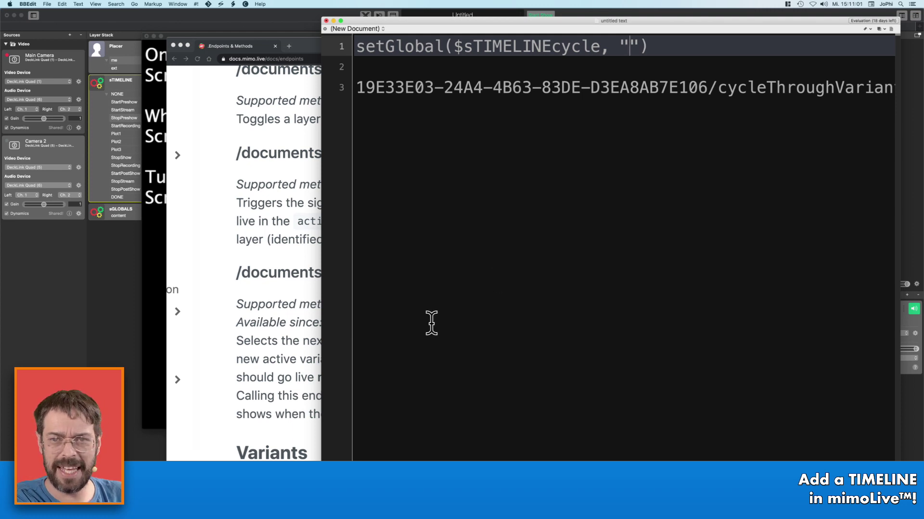
click(459, 88)
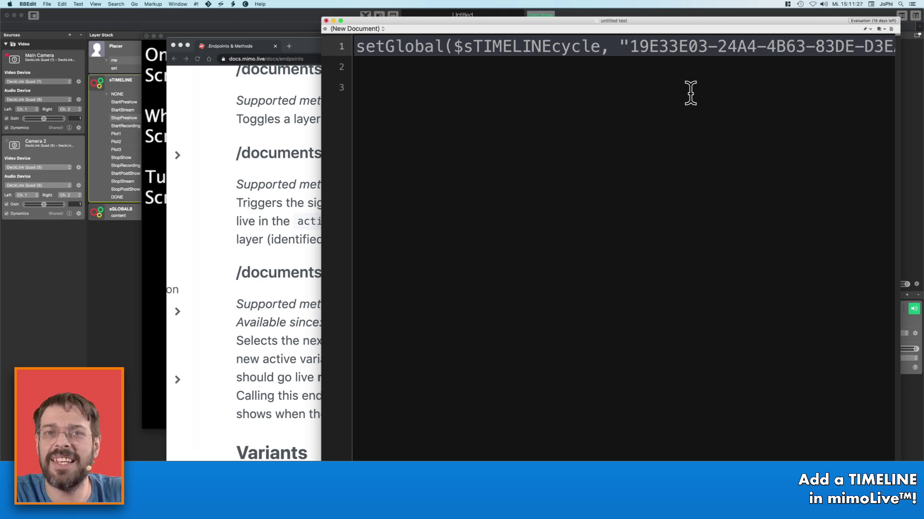
- Add a second line, setGlobal($waitSEC, 3), below the sTIMELINEcycle variable in the BBEdit document
click(581, 89)
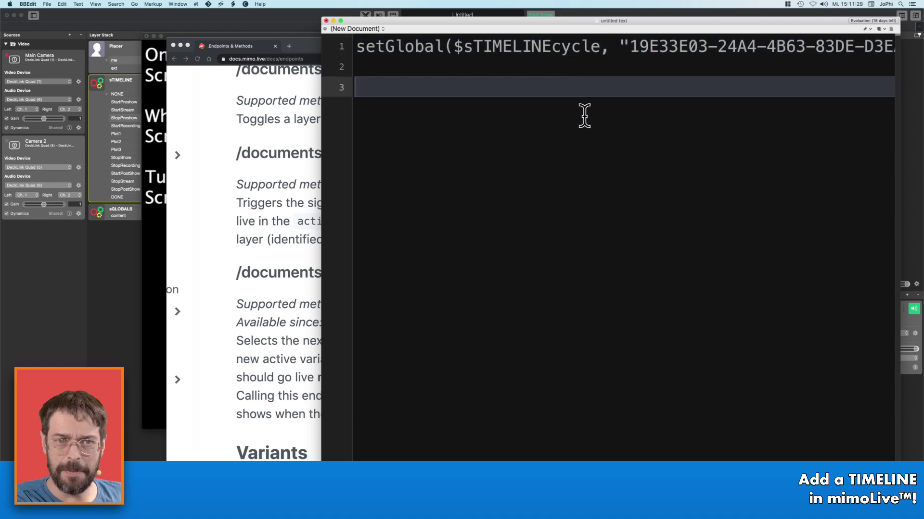
click(544, 66)
text(set)
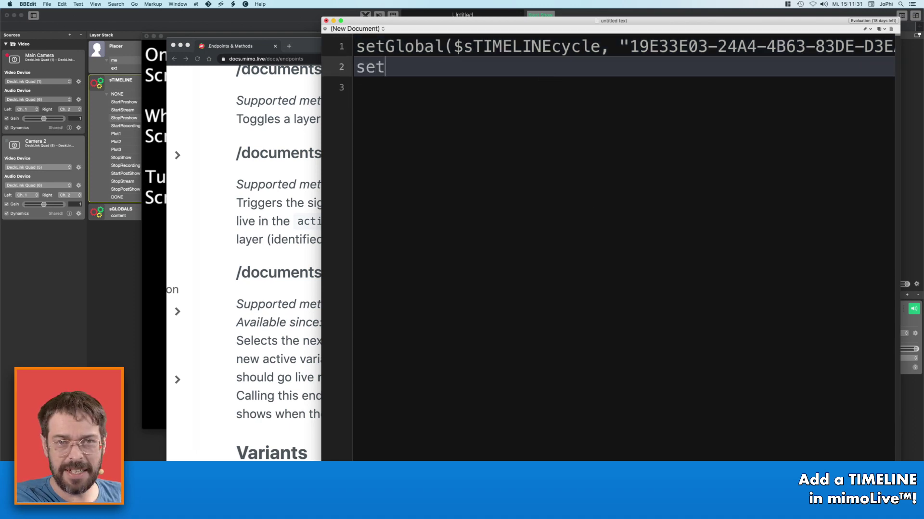
text(Global($wa)
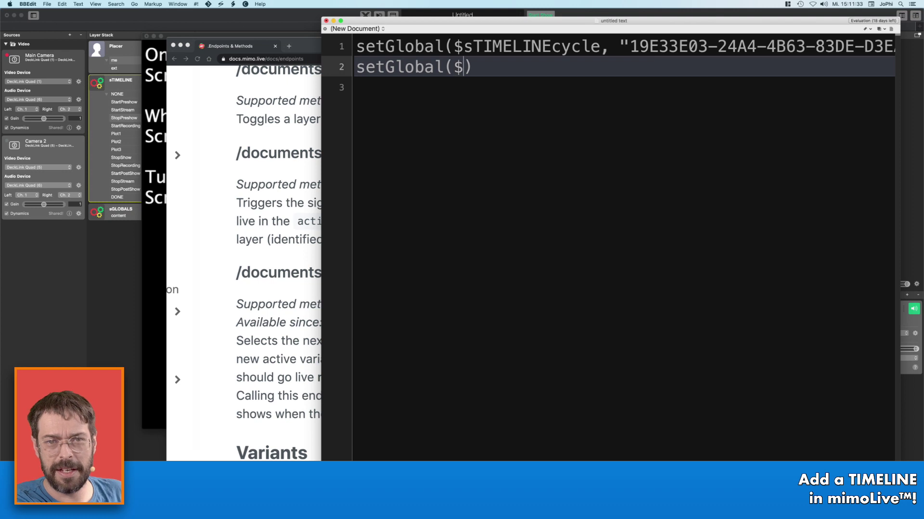
text(i)
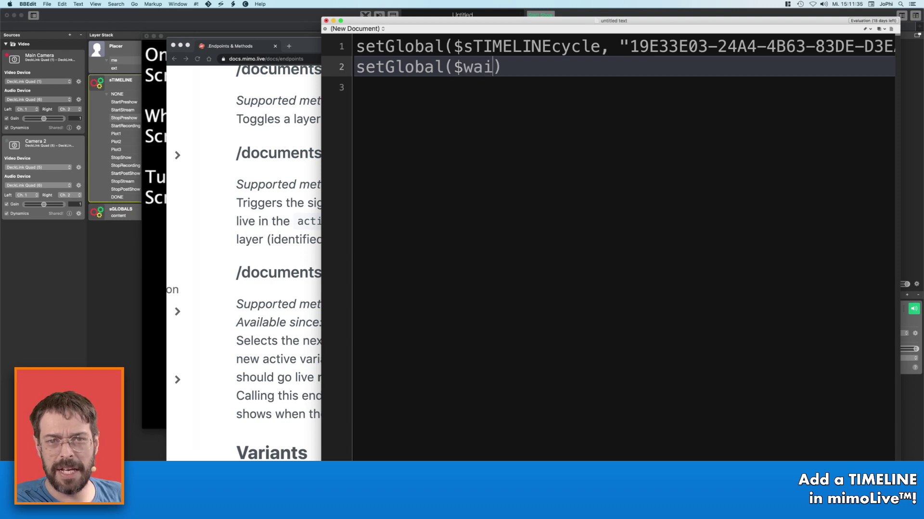
text(tSE)
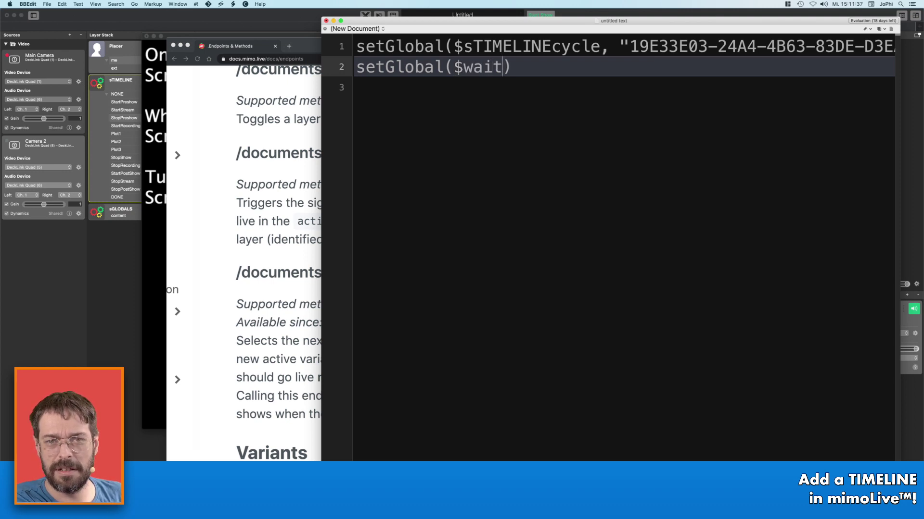
text(C,)
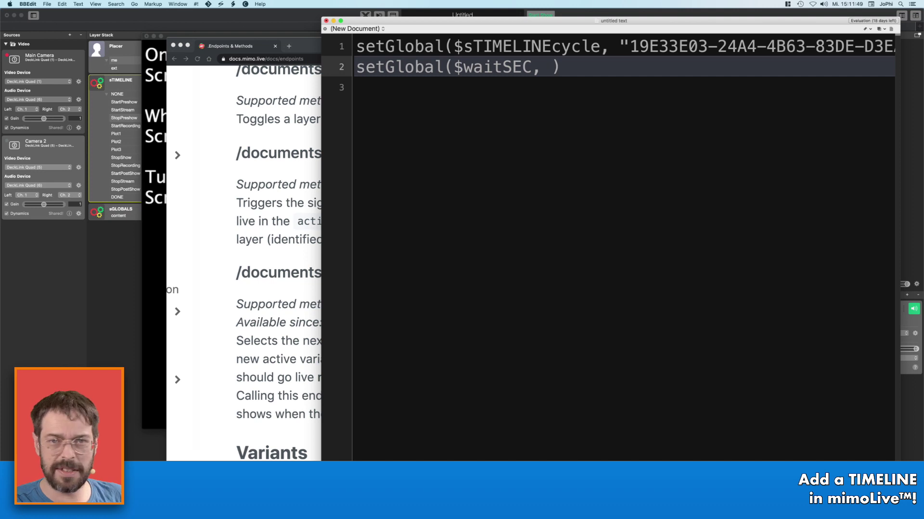
text(3)
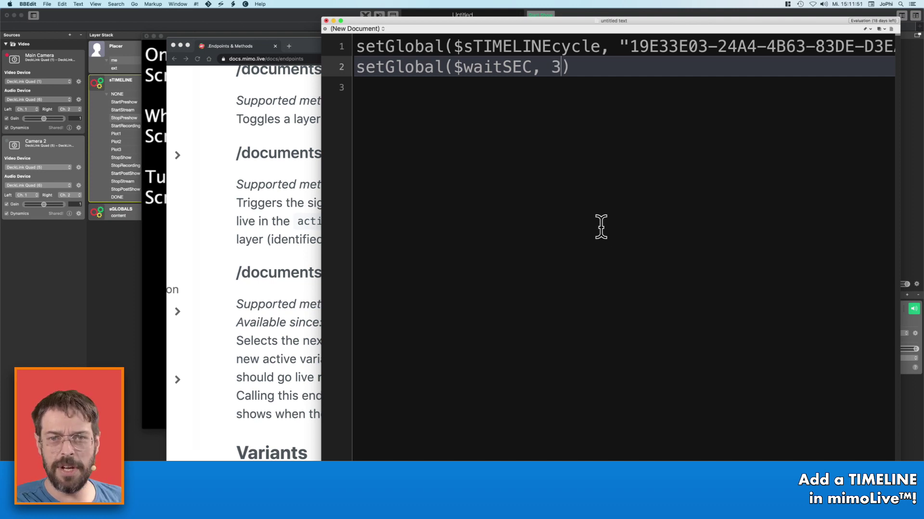
click(584, 197)
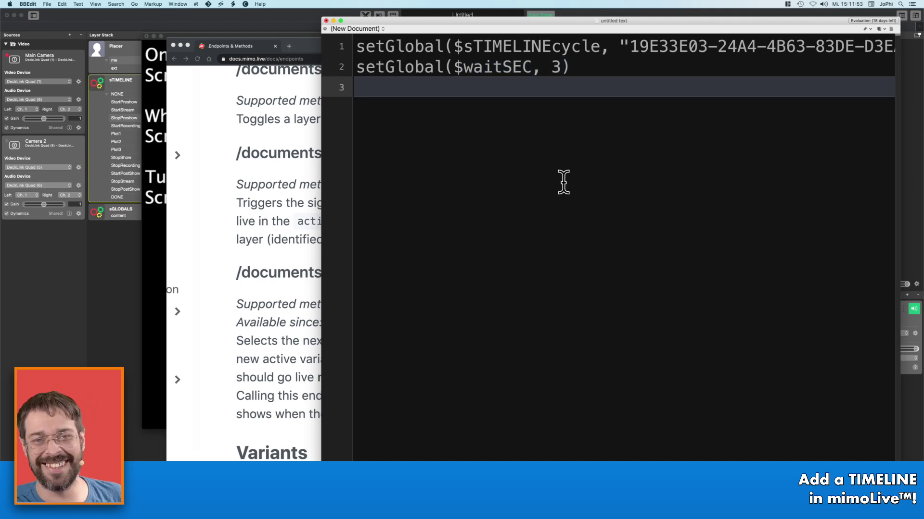
- Copy both setGlobal lines into the On Live script of mimoLive's sGLOBALS layer and switch that layer live
click(589, 68)
drag(589, 68, 340, 42)
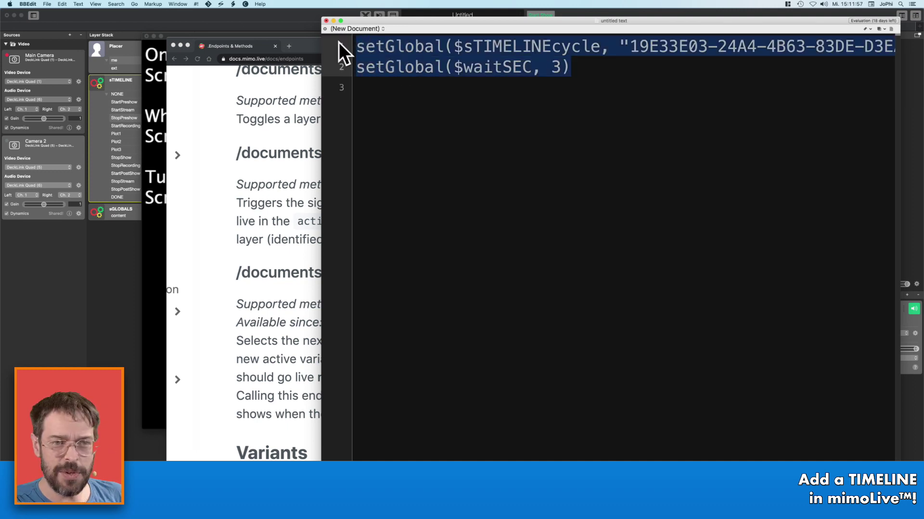
click(97, 208)
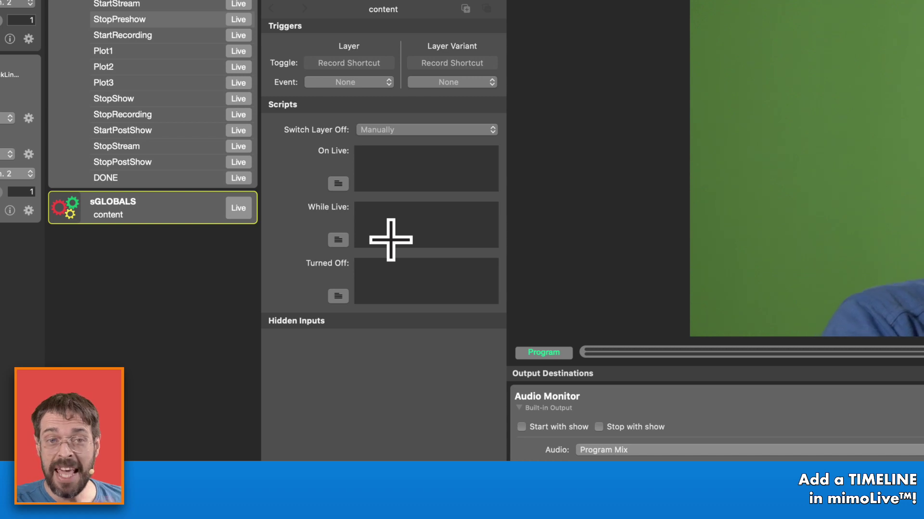
right_click(397, 176)
right_click(356, 165)
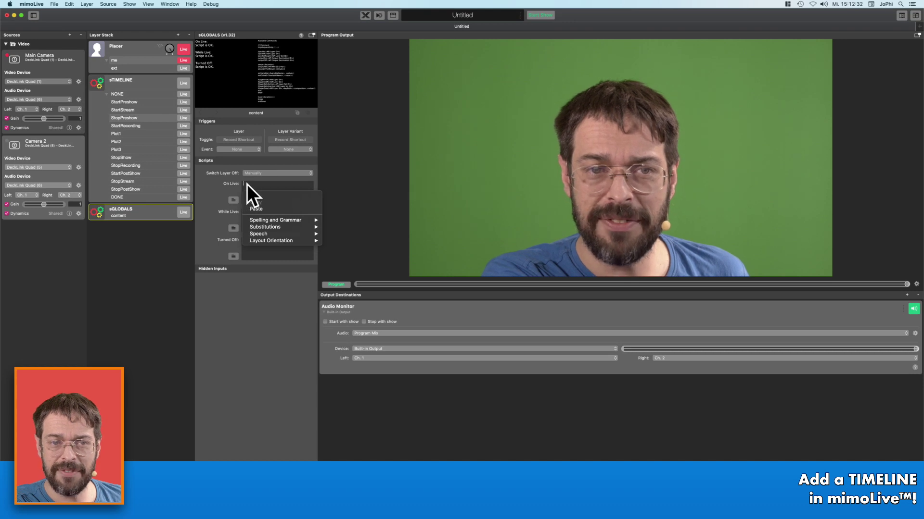
click(247, 185)
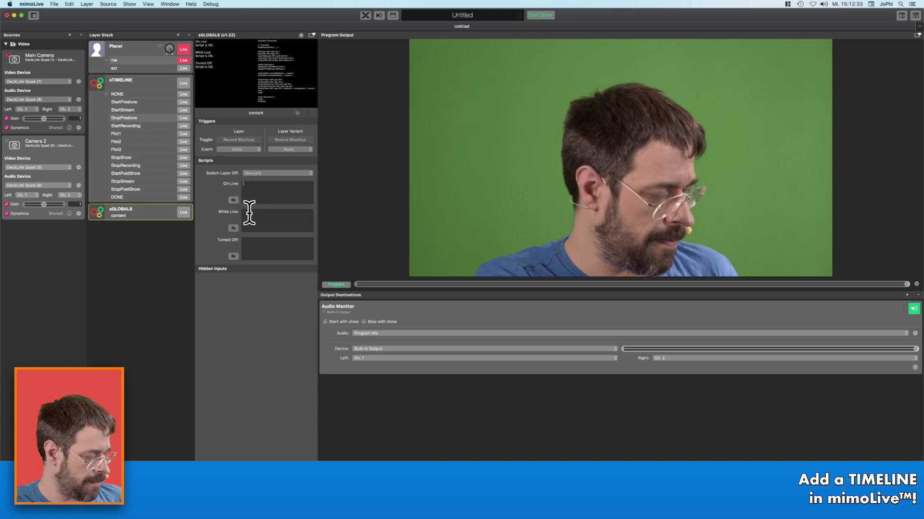
text(setGlobal($sTIMELINEcycle, "19E33E03-24A4-4B63-83DE-D3EA8AB7E106/cycleThroughVariants#") setGlobal($waitSEC, 3))
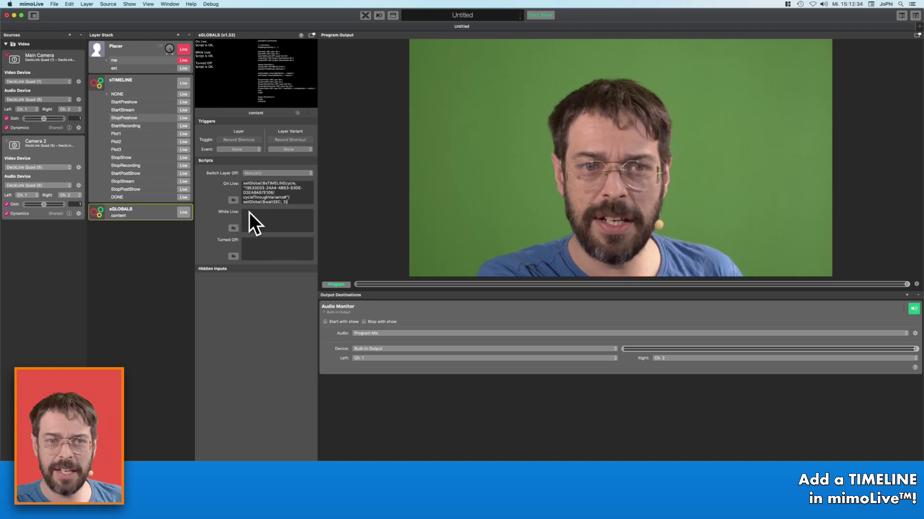
click(184, 213)
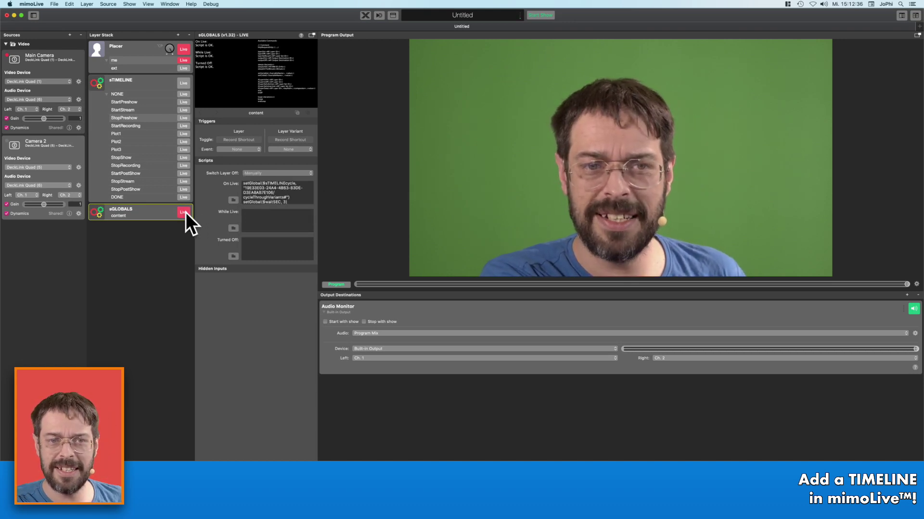
- Enter the comment // nothing as the On Live script of the sTIMELINE layer's NONE variant
click(140, 96)
click(286, 194)
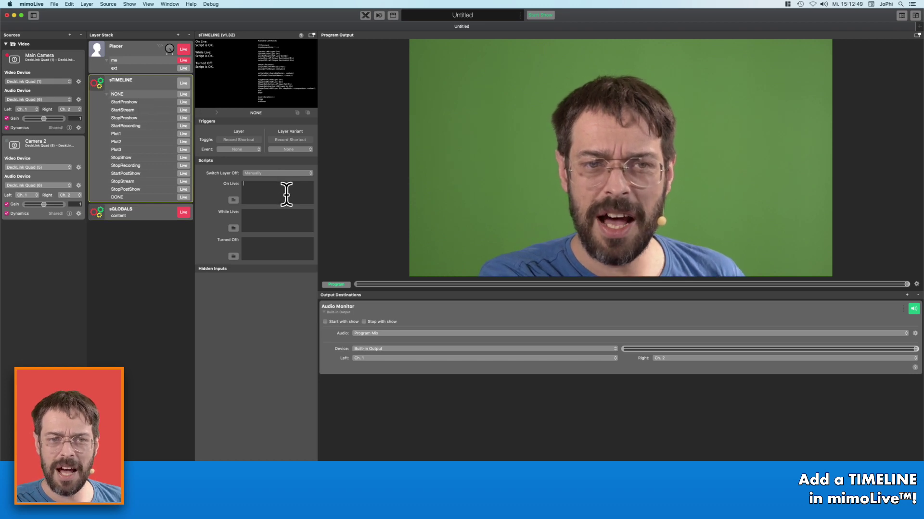
text(// nothing)
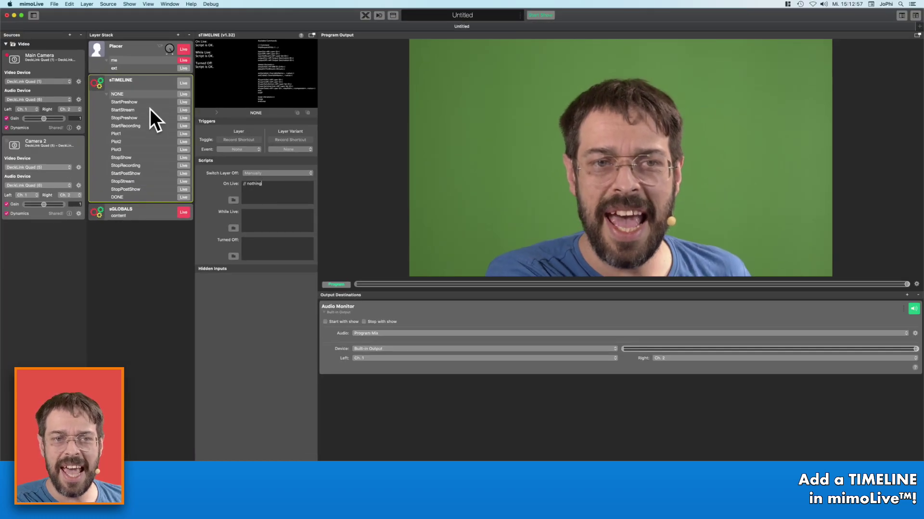
- Write the StartPreshow variant's On Live script as sleep($waitSEC) followed by layerOn($sTIMELINEcycle), checking the variable names in BBEdit
click(151, 104)
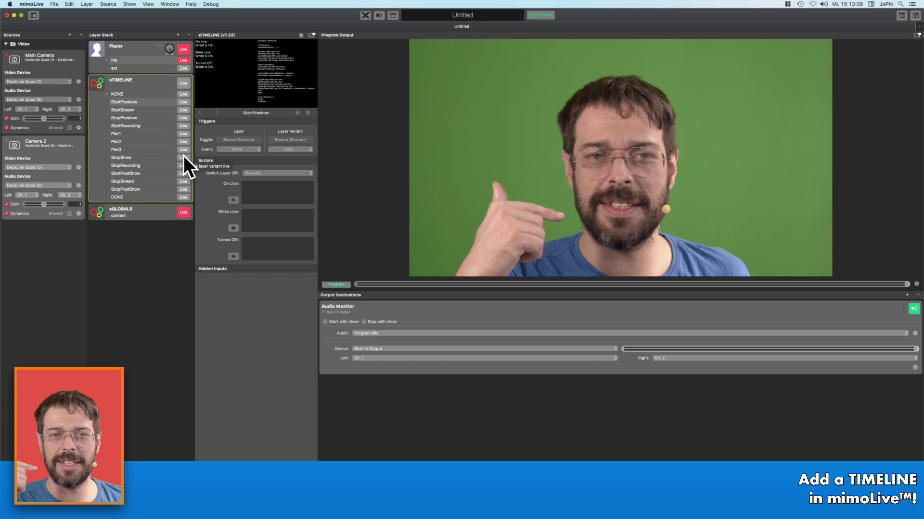
click(282, 188)
text(slee)
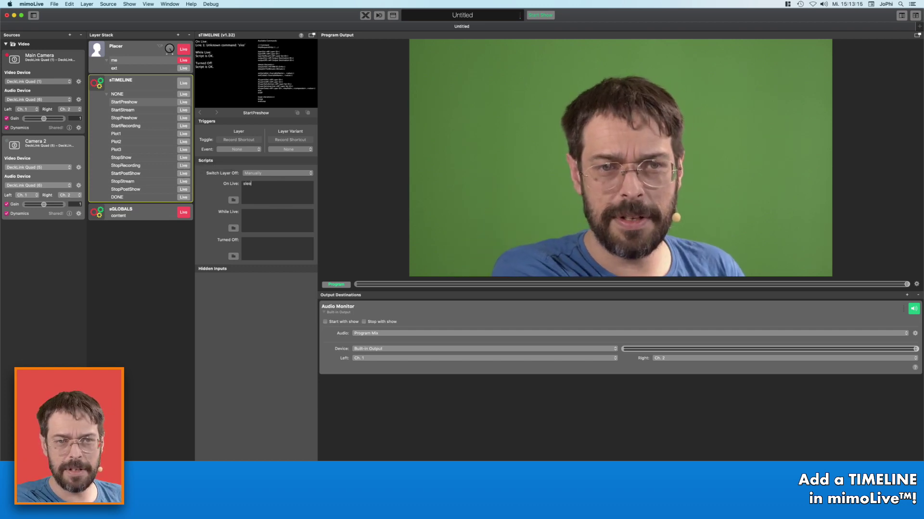
text(p($)
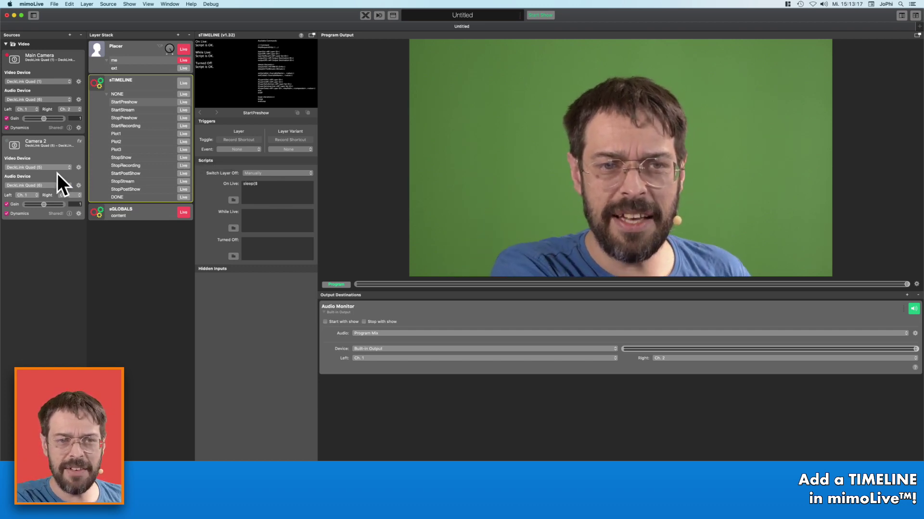
key(super+Tab)
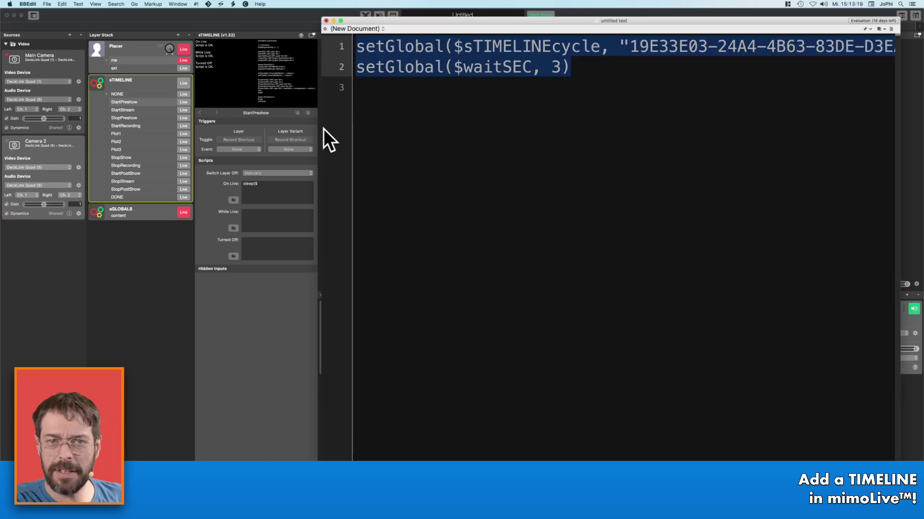
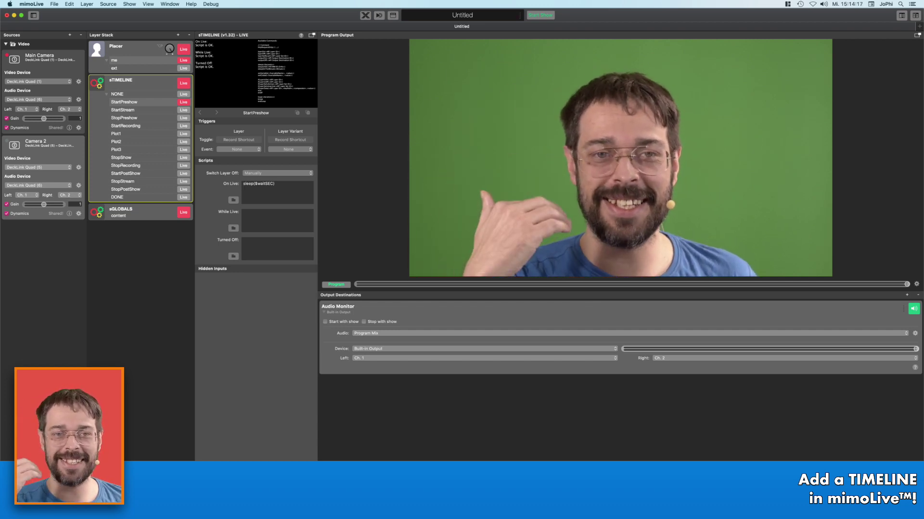
text(layerOn($sTIMELINEcycle))
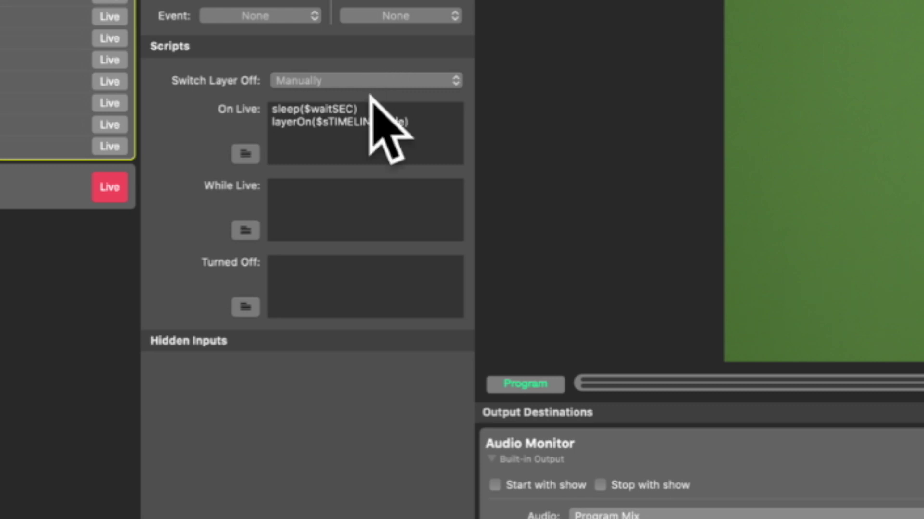
- Copy StartPreshow's two-line On Live script into the variants from StartStream through StopPostShow
triple_click(367, 123)
key(super+a)
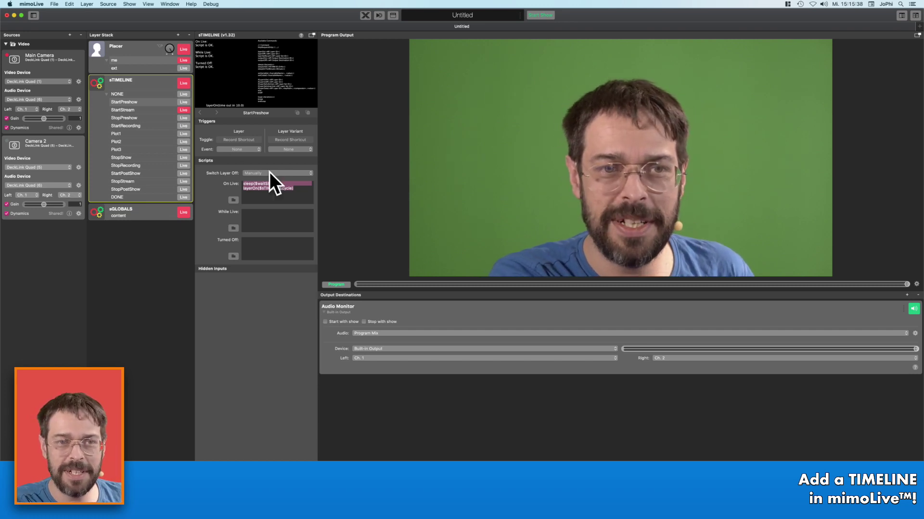
click(163, 109)
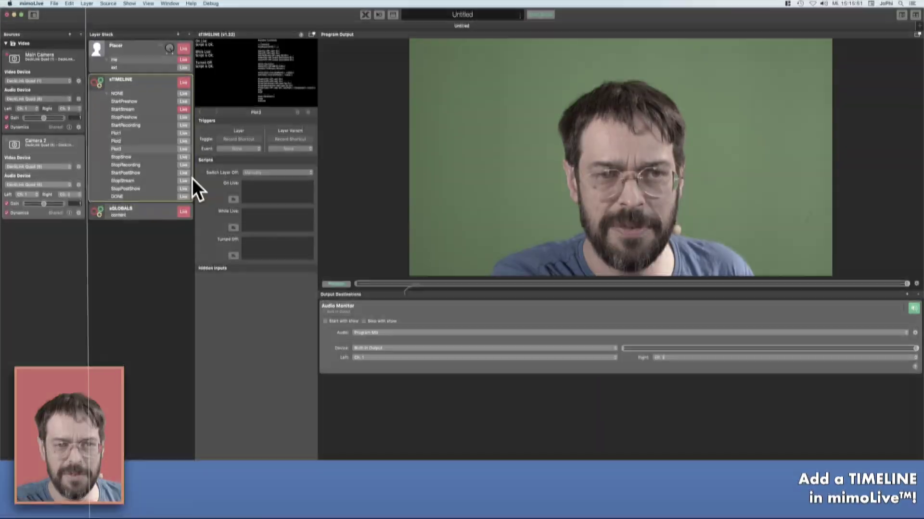
click(159, 157)
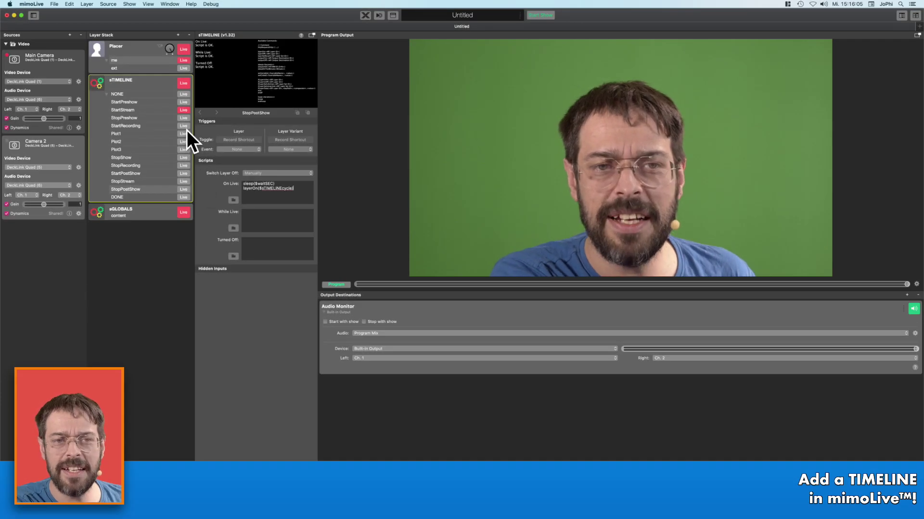
- Try the sTIMELINE layer's NONE and DONE variants live, reset to NONE, and switch StartPreshow live to start the timeline
click(178, 92)
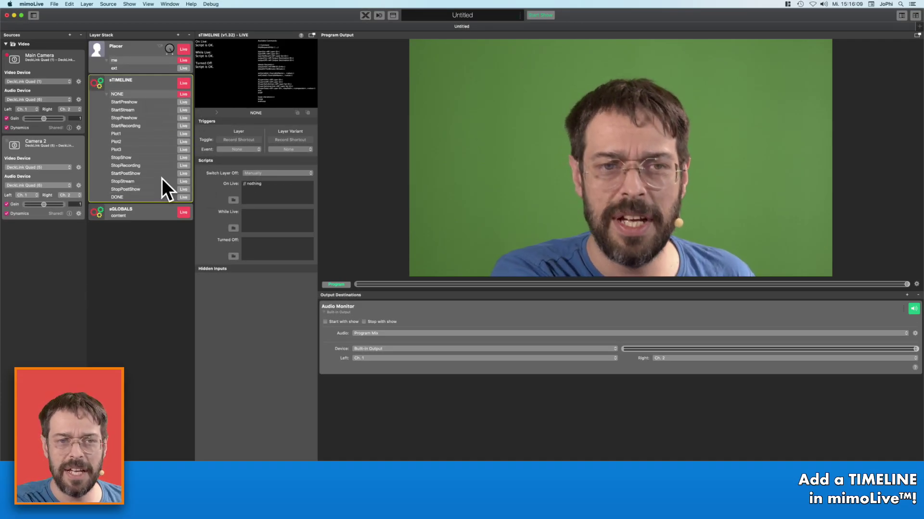
click(182, 198)
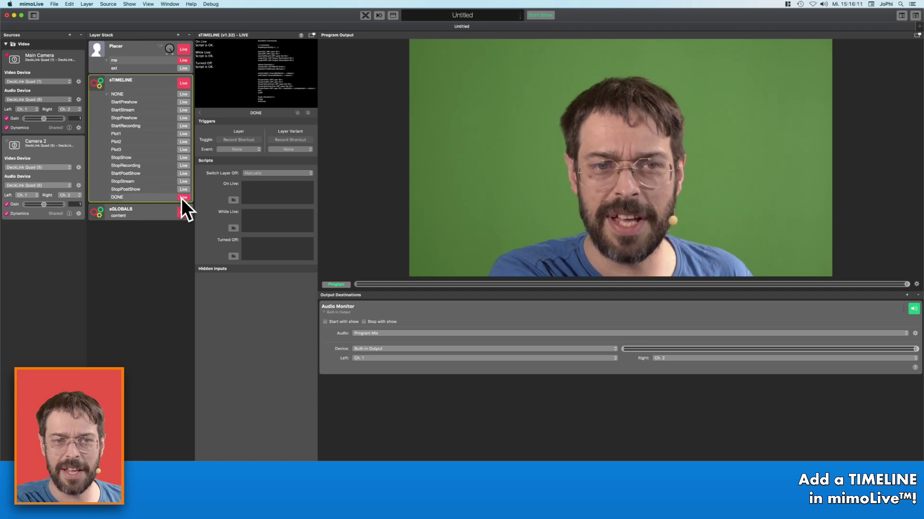
click(161, 95)
click(184, 95)
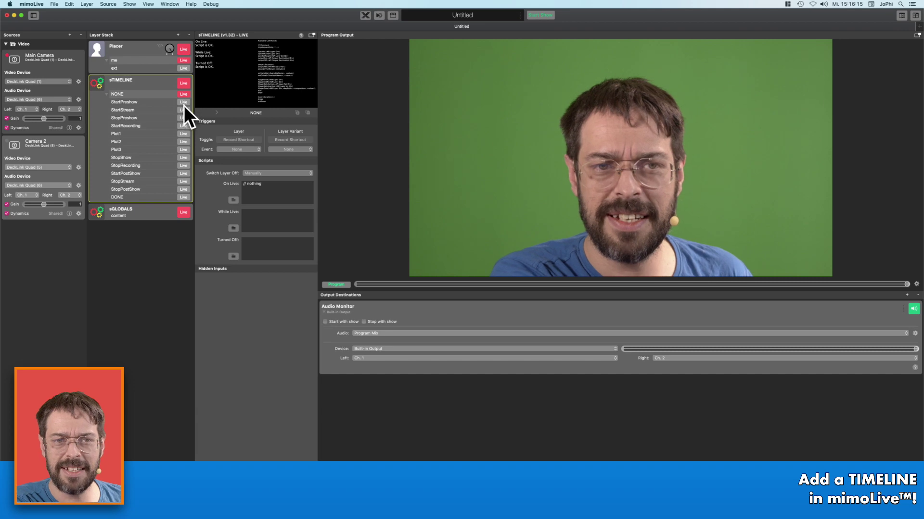
click(183, 103)
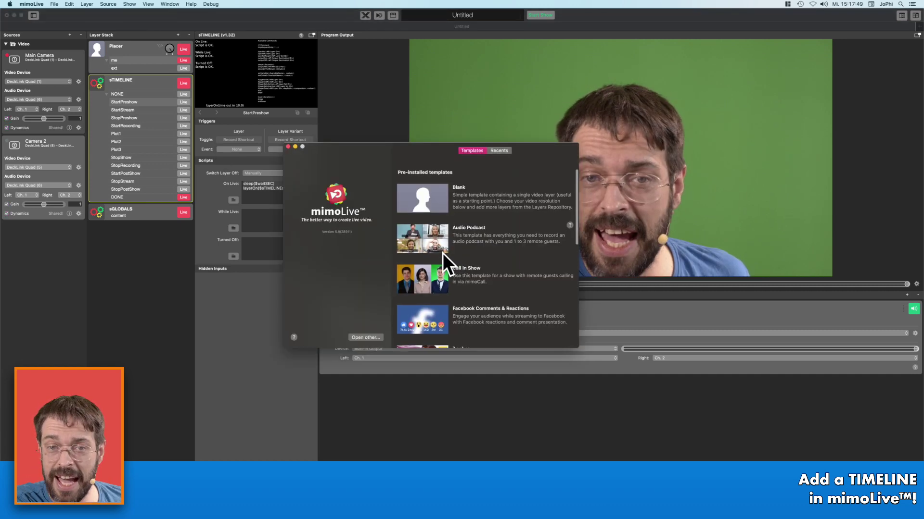
- Open the deutschkursINTERAKTIV document and show its autoInteraktiv remote control surface in an enlarged Chrome window
scroll(443, 253, up, 2)
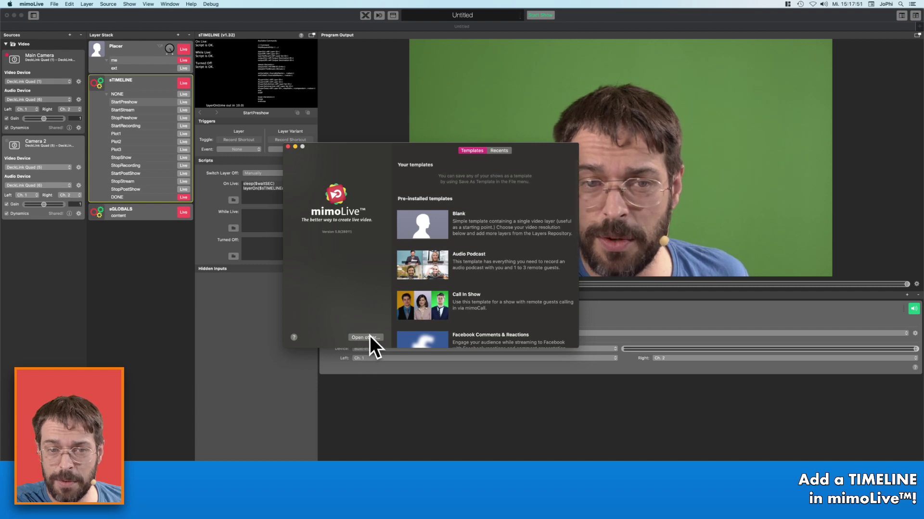
click(366, 337)
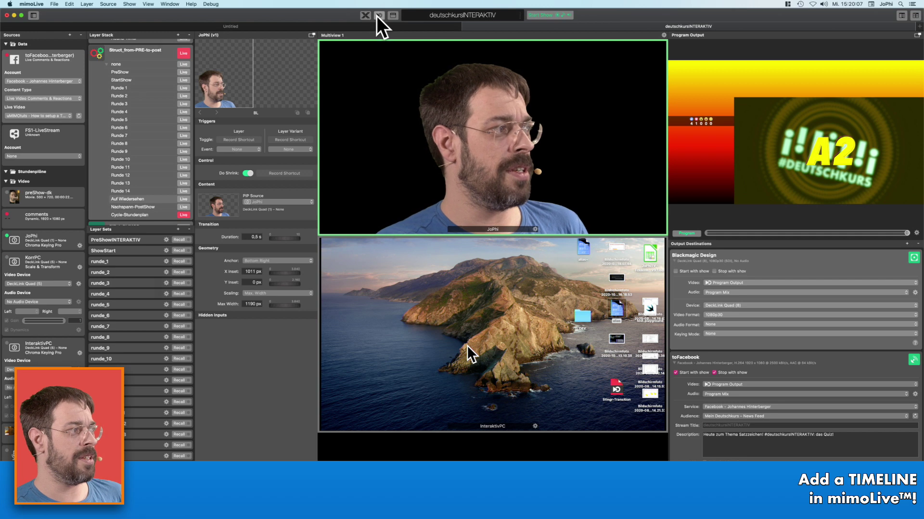
click(379, 15)
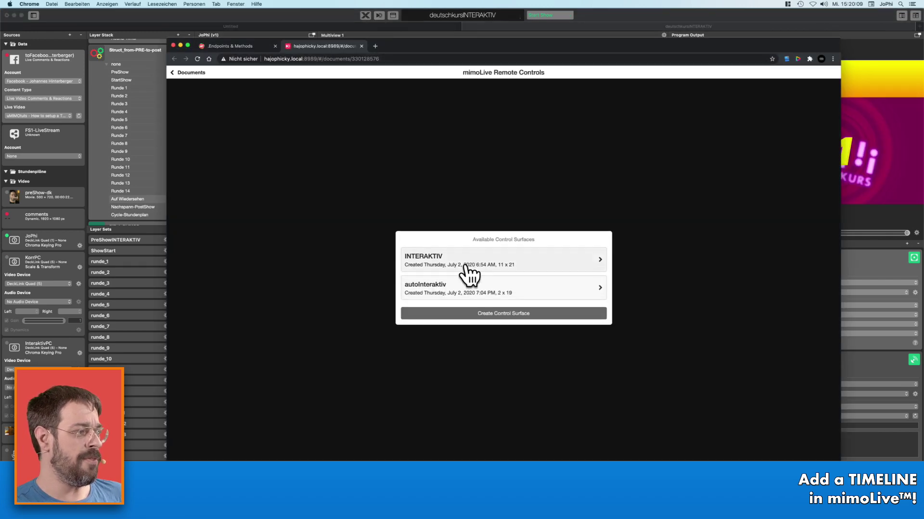
click(455, 289)
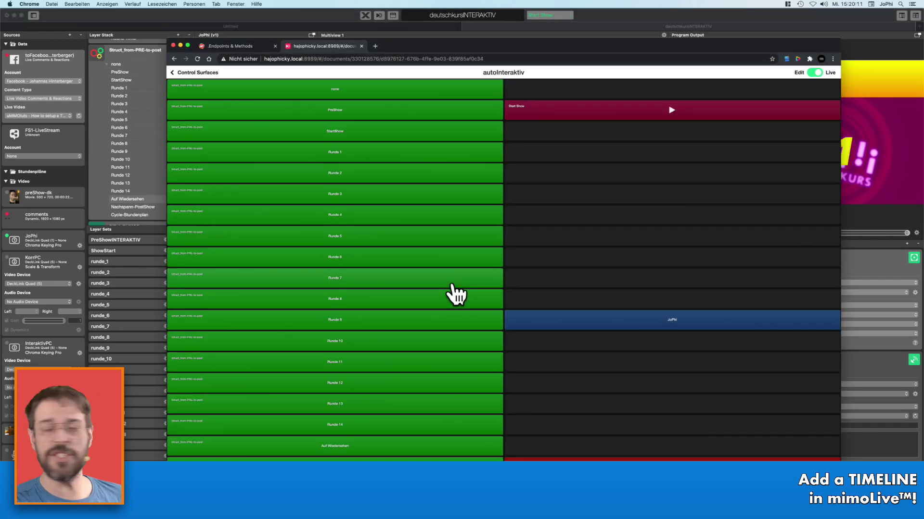
double_click(588, 42)
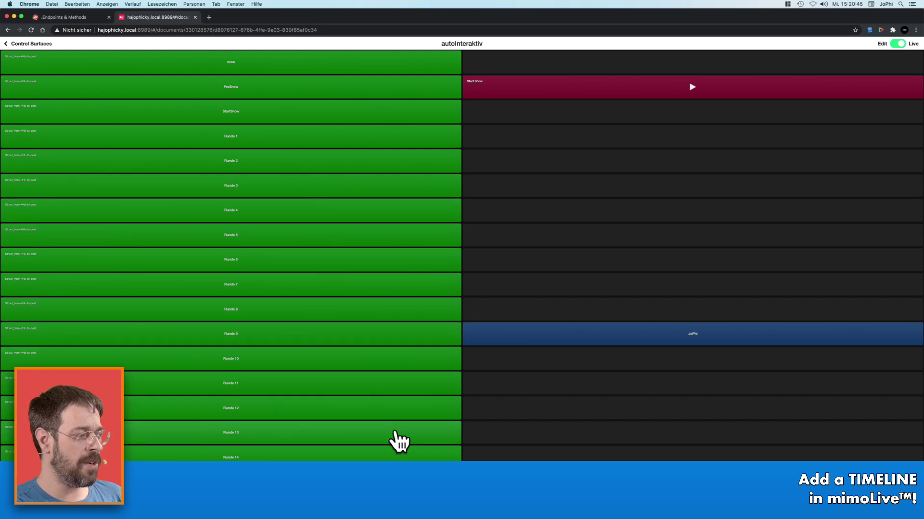
- Reposition the Facebook video window and skip forward through the first quiz round of the recorded deutschkursINTERAKTIV stream
drag(444, 12, 547, 208)
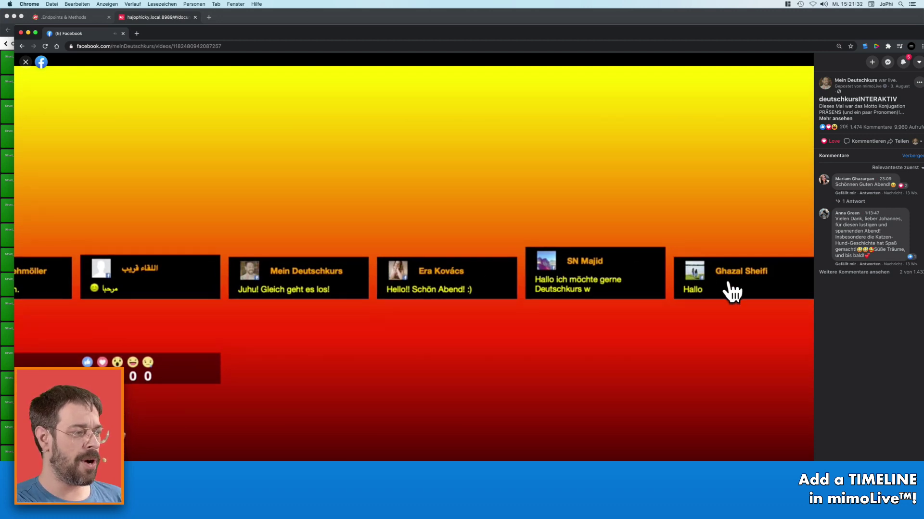
drag(682, 35, 680, 13)
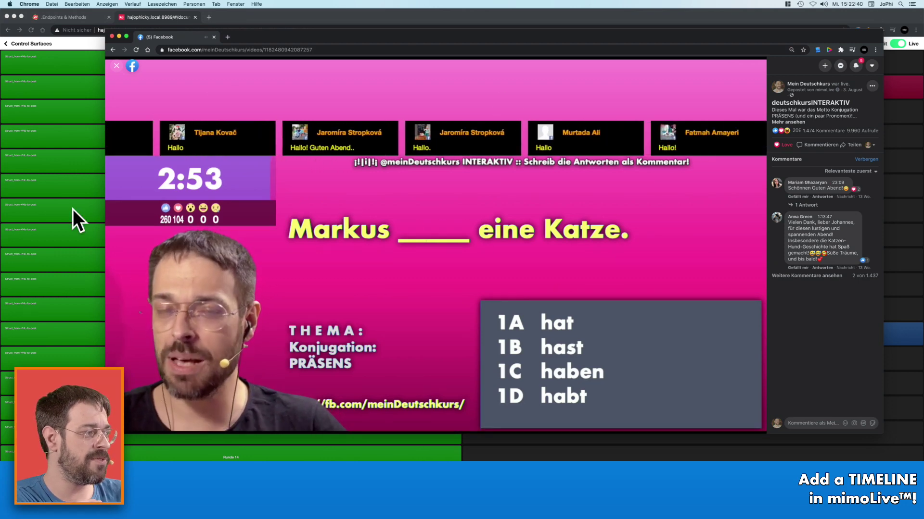
key(Right)
key(Right)
key(Right)
key(Right)
key(Right)
key(Right)
key(Right)
key(Right)
key(Right)
key(Right)
key(Right)
key(Right)
key(Right)
key(Right)
key(Right)
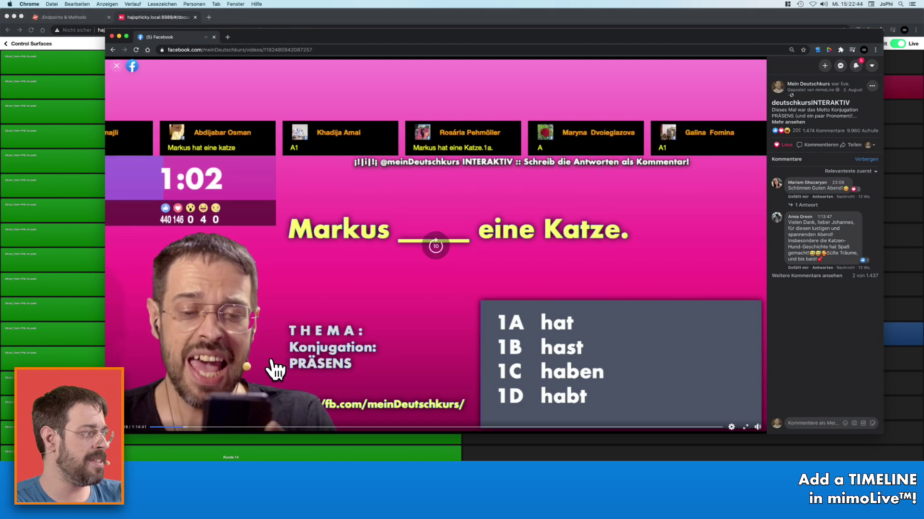
key(Right)
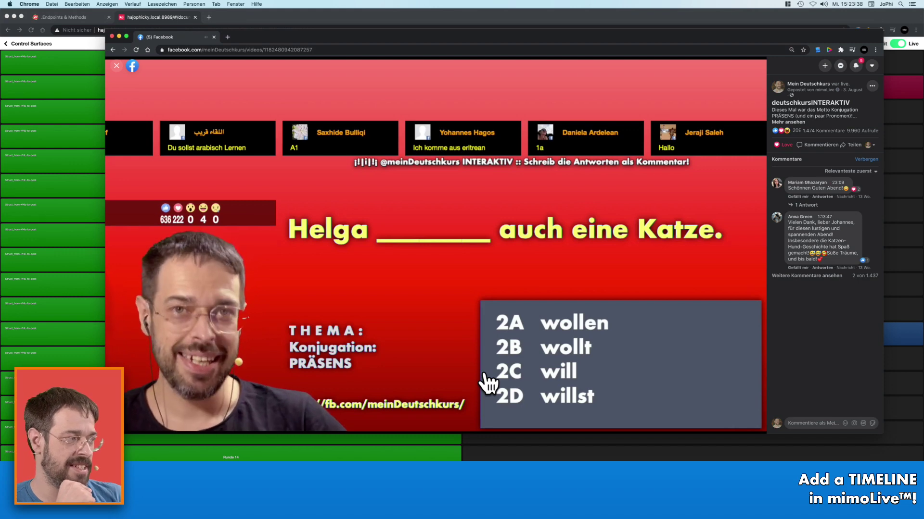
- Skip forward through the recording's second quiz round, "Helga ___ auch eine Katze.", following its countdown and incoming comments
key(Right)
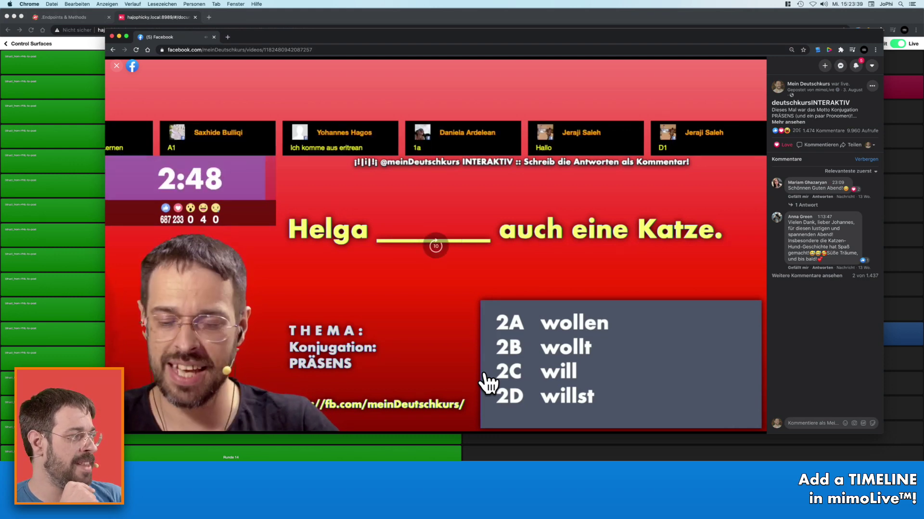
key(Right)
key(Right)
key(Right)
key(Right)
key(Right)
key(Right)
key(Right)
key(Right)
key(Right)
key(Right)
key(Right)
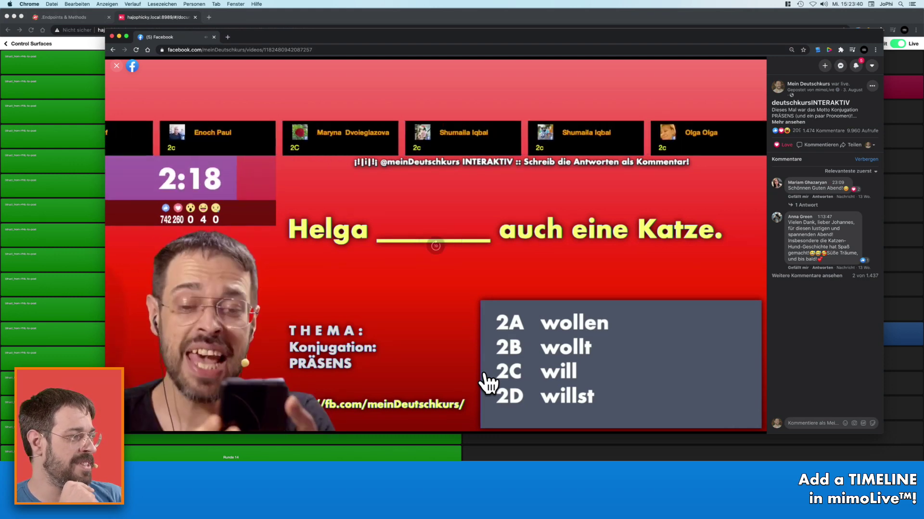
key(Right)
key(Right)
key(Right)
key(Right)
key(Right)
key(Right)
key(Right)
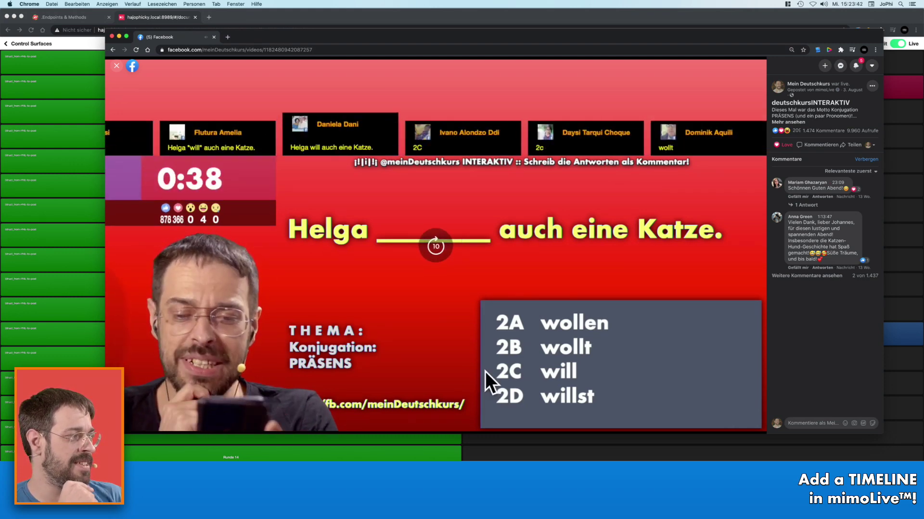
- Skip ahead through the third quiz round, "___ du Katzen?", and jump to the closing part of the recording
key(Right)
key(Right)
key(Right)
key(Right)
key(Right)
key(Right)
key(Right)
key(Right)
key(Right)
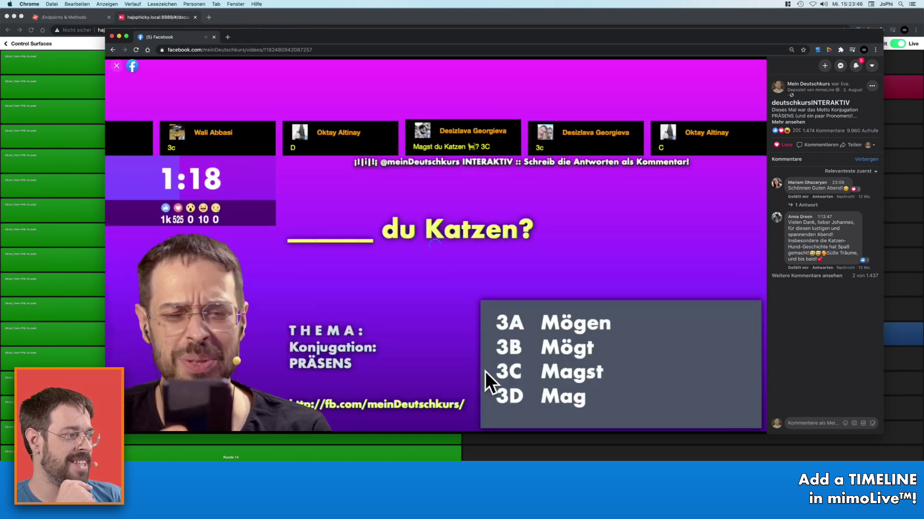
key(Right)
key(Right)
key(Right)
key(Right)
key(Right)
key(Right)
key(Right)
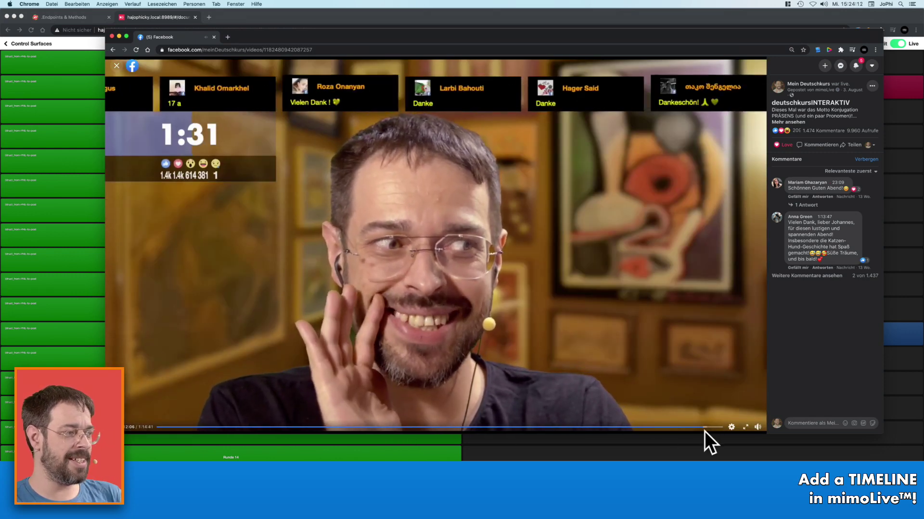
click(704, 427)
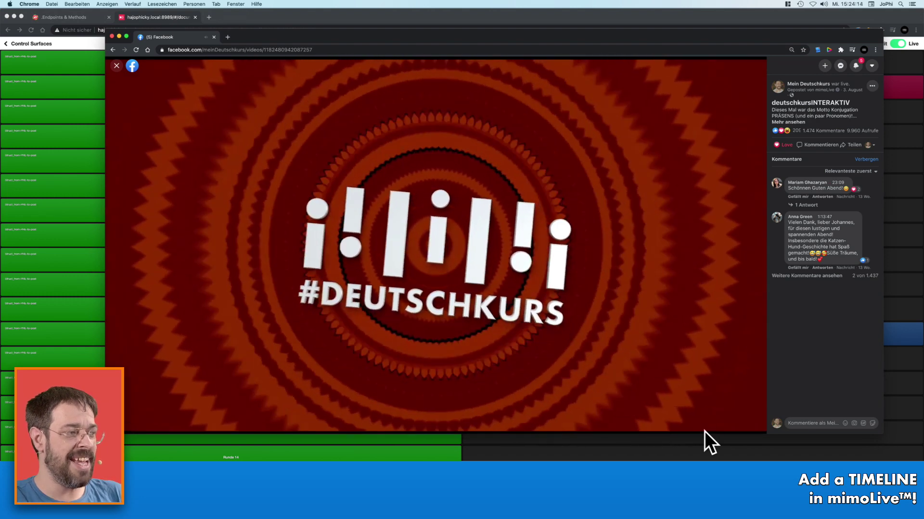